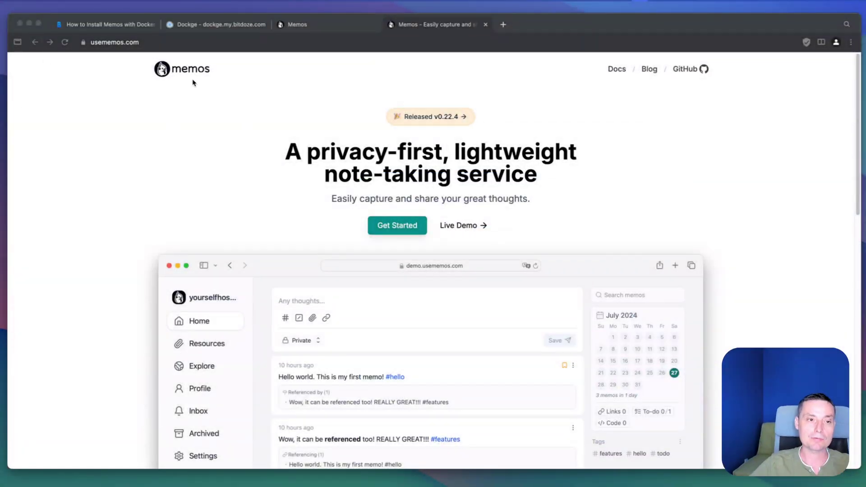
Scroll the usememos.com homepage down to the Why Memos? features and GitHub stats bar
{"action": "scroll", "coordinate": [271, 99], "scroll_direction": "down", "scroll_amount": 1}
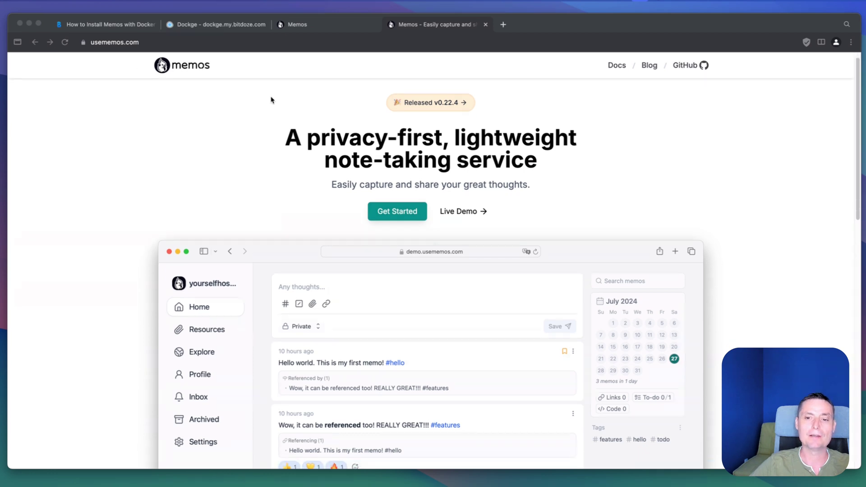
{"action": "scroll", "coordinate": [504, 170], "scroll_direction": "down", "scroll_amount": 1}
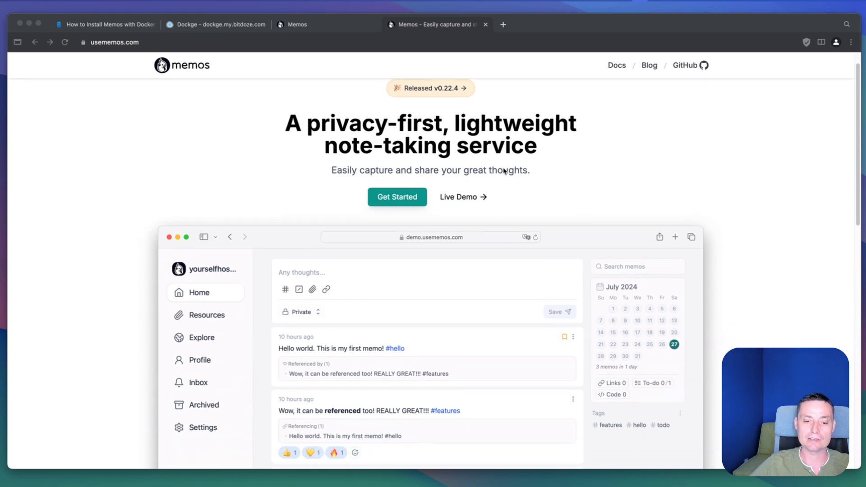
{"action": "scroll", "coordinate": [505, 171], "scroll_direction": "down", "scroll_amount": 8}
{"action": "scroll", "coordinate": [505, 171], "scroll_direction": "down", "scroll_amount": 3}
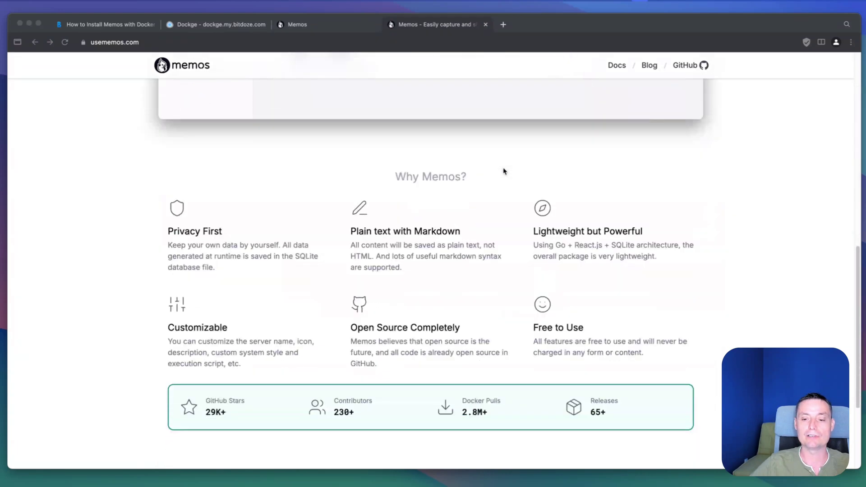
{"action": "scroll", "coordinate": [504, 170], "scroll_direction": "down", "scroll_amount": 1}
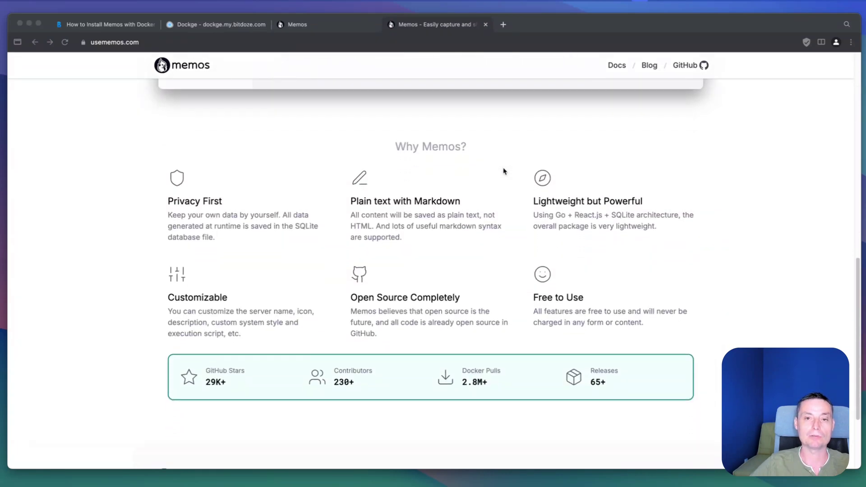
{"action": "scroll", "coordinate": [276, 193], "scroll_direction": "down", "scroll_amount": 1}
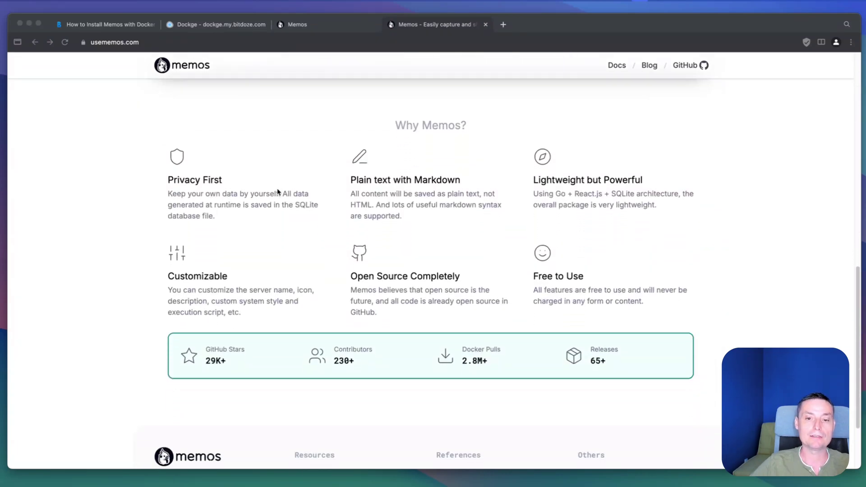
Switch to the Memos instance and start a new memo headed '# title 1'
{"action": "left_click", "coordinate": [315, 28]}
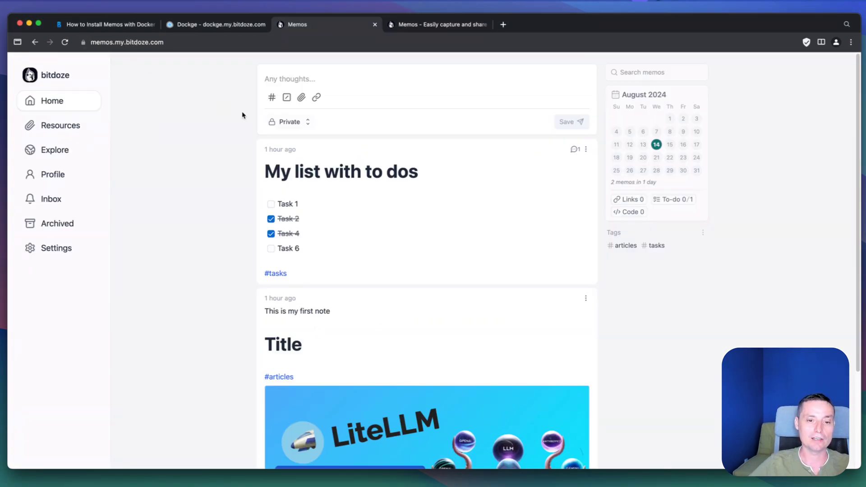
{"action": "scroll", "coordinate": [325, 149], "scroll_direction": "down", "scroll_amount": 1}
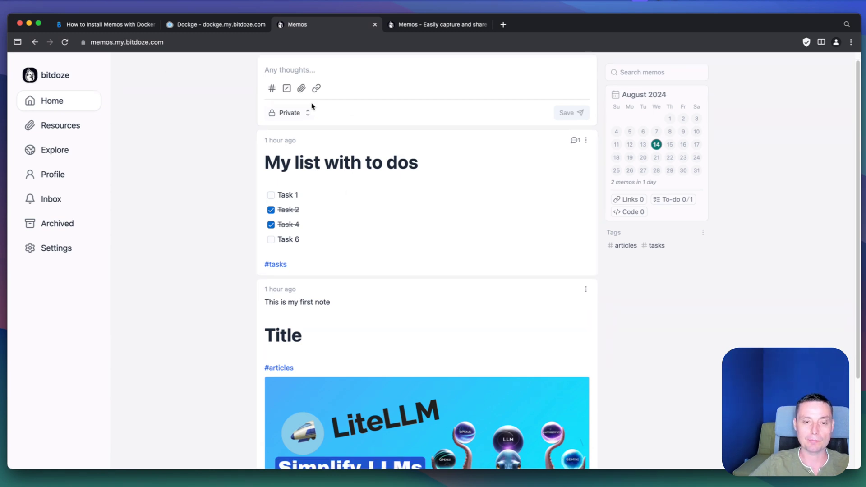
{"action": "left_click", "coordinate": [285, 70]}
{"action": "type", "text": "#"}
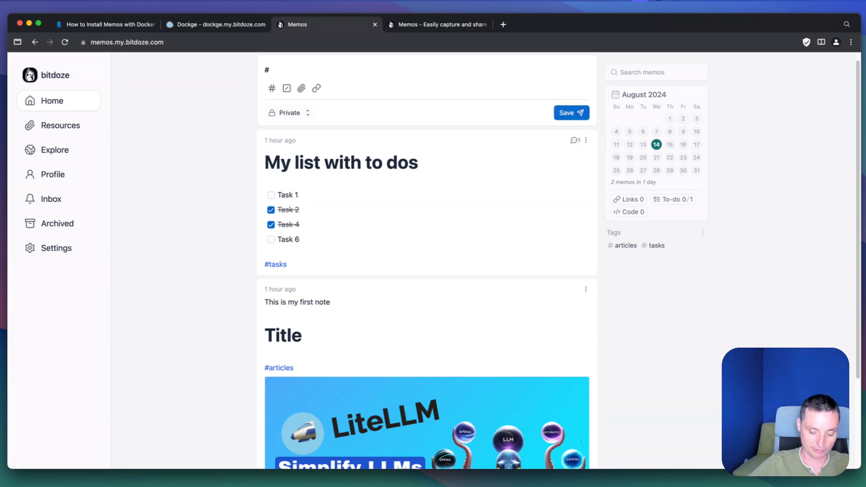
{"action": "type", "text": " title 1"}
{"action": "key", "text": "Return"}
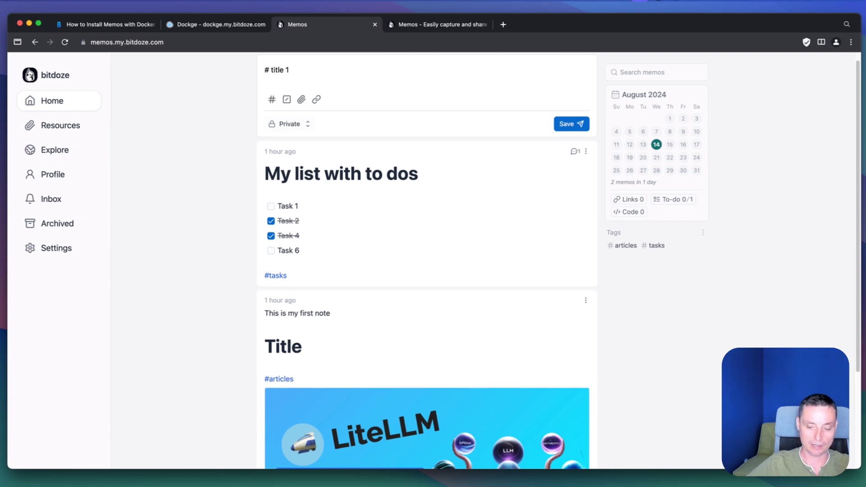
{"action": "key", "text": "Return"}
Add list items '- item 1' and '- item 2' followed by the #list tag
{"action": "type", "text": "- item 1"}
{"action": "key", "text": "Return"}
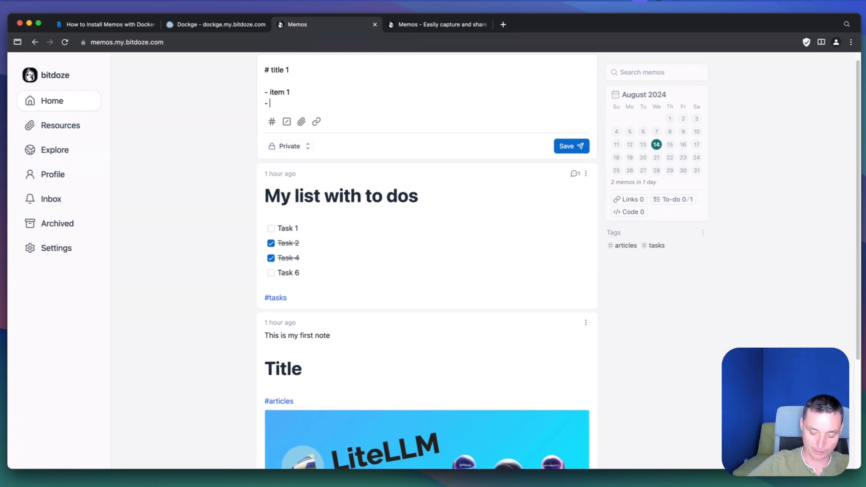
{"action": "type", "text": "- item"}
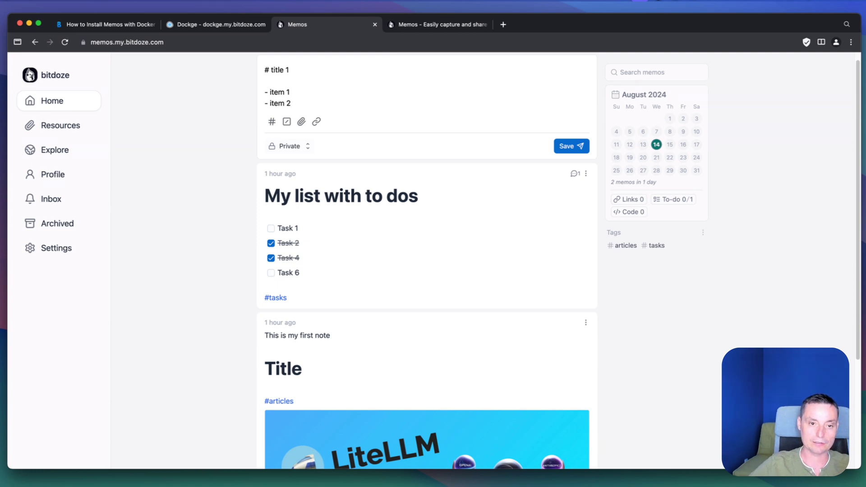
{"action": "type", "text": " 2"}
{"action": "key", "text": "Return"}
{"action": "type", "text": "-"}
{"action": "key", "text": "Return"}
{"action": "key", "text": "Return"}
{"action": "key", "text": "BackSpace"}
{"action": "key", "text": "BackSpace"}
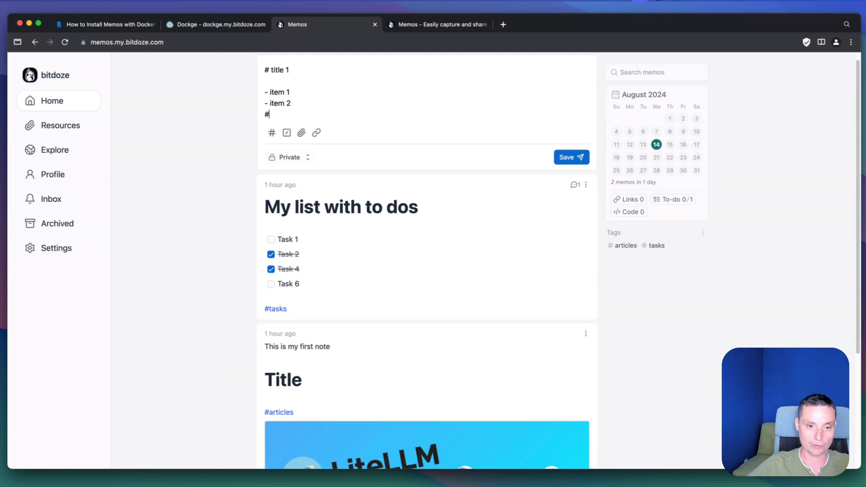
{"action": "type", "text": "#list"}
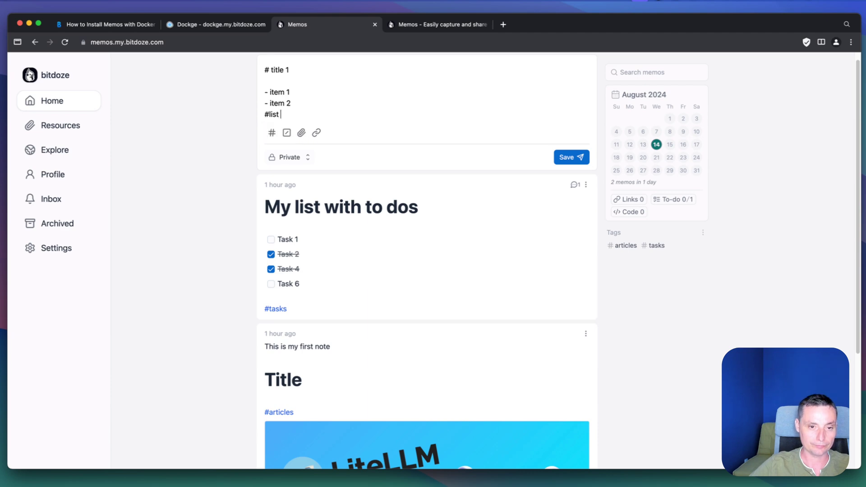
{"action": "left_click", "coordinate": [286, 134]}
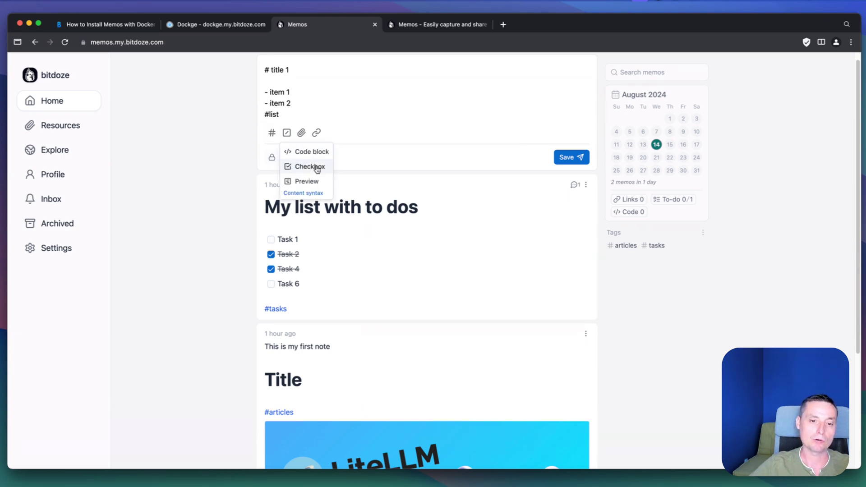
{"action": "left_click", "coordinate": [305, 137]}
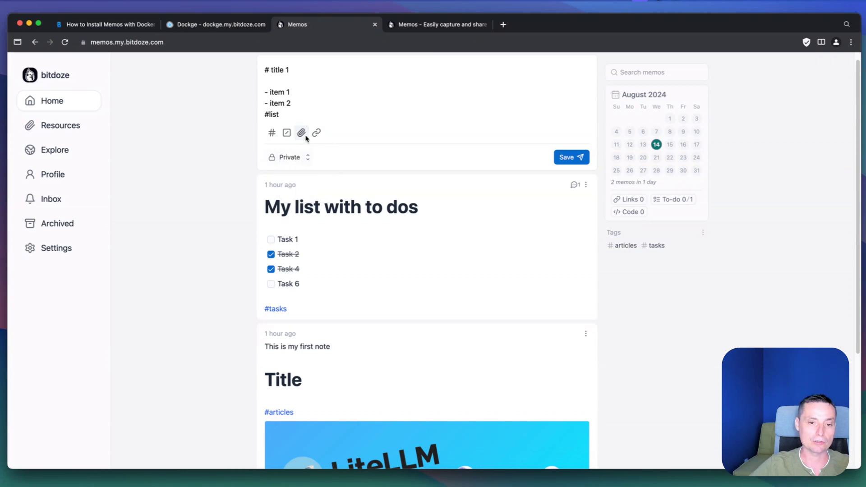
Attach fluxai.jpg and add a link reference to the memo 'My list with to dos'
{"action": "left_click", "coordinate": [302, 136]}
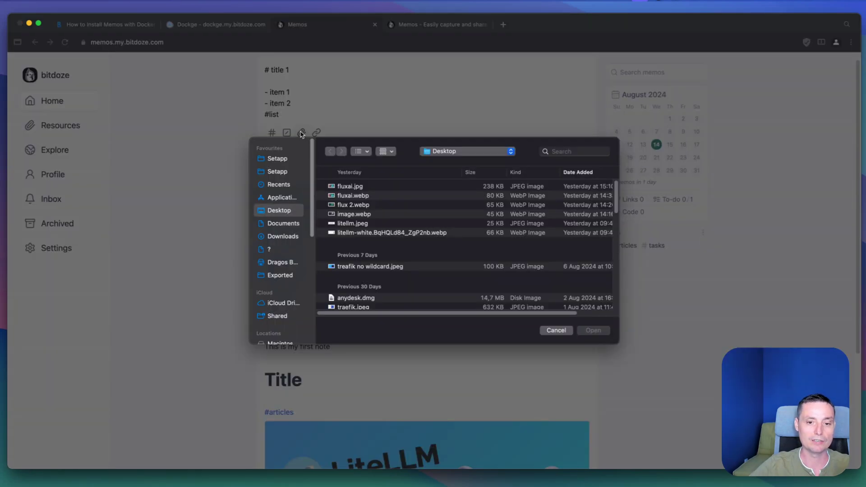
{"action": "double_click", "coordinate": [349, 186]}
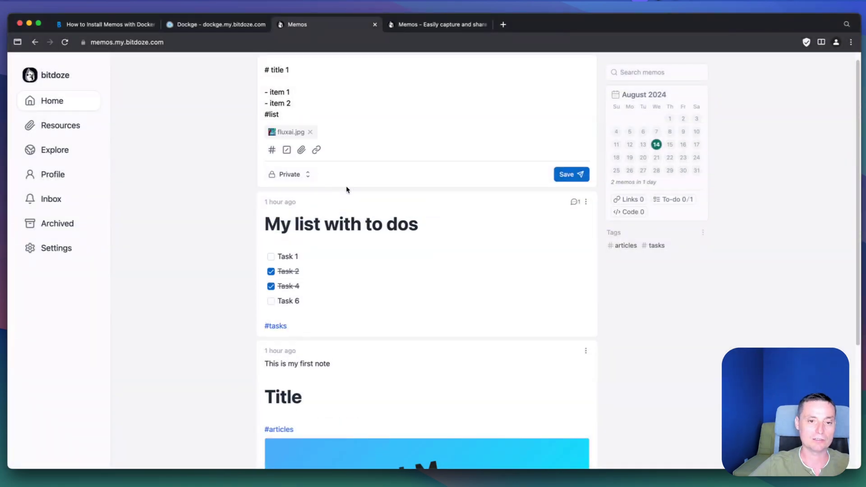
{"action": "left_click", "coordinate": [317, 151]}
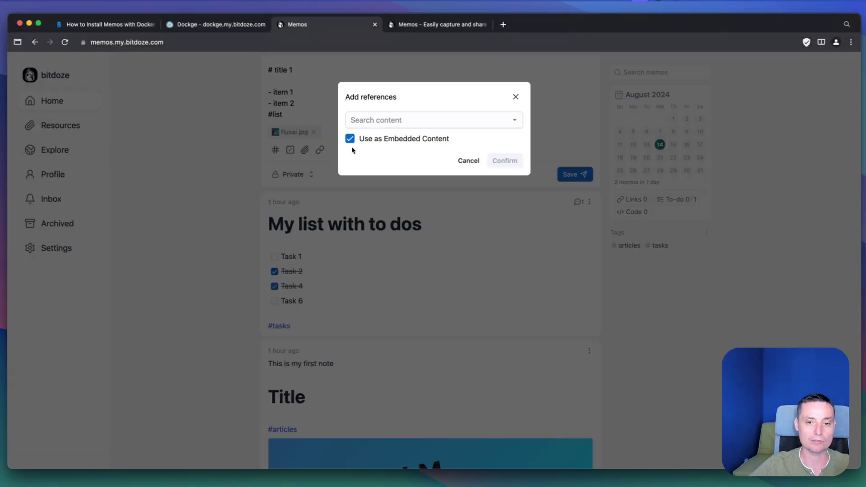
{"action": "left_click", "coordinate": [454, 121]}
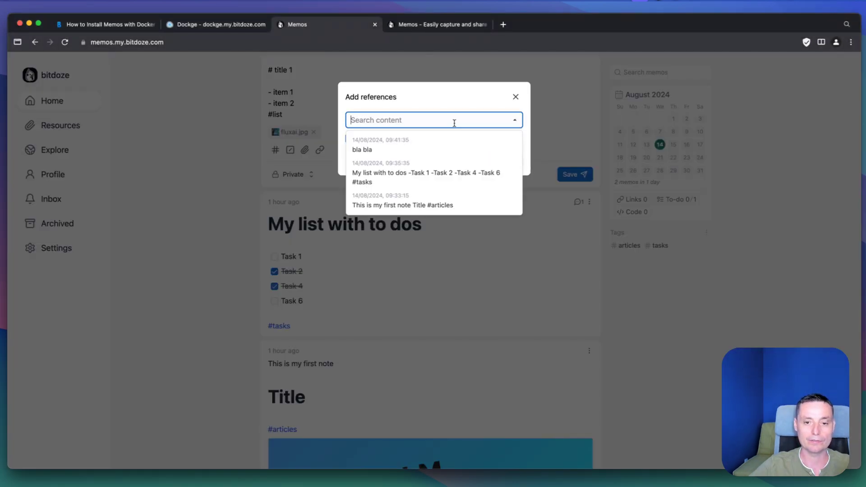
{"action": "left_click", "coordinate": [407, 170]}
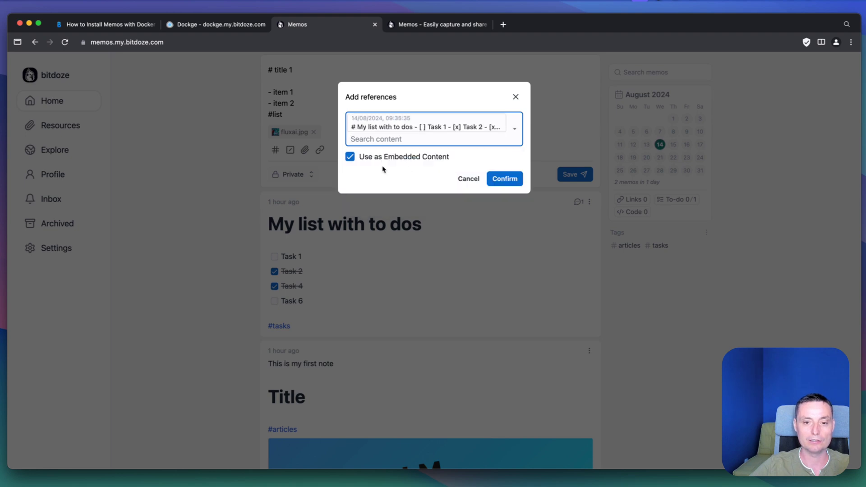
{"action": "left_click", "coordinate": [351, 157]}
{"action": "left_click", "coordinate": [508, 182]}
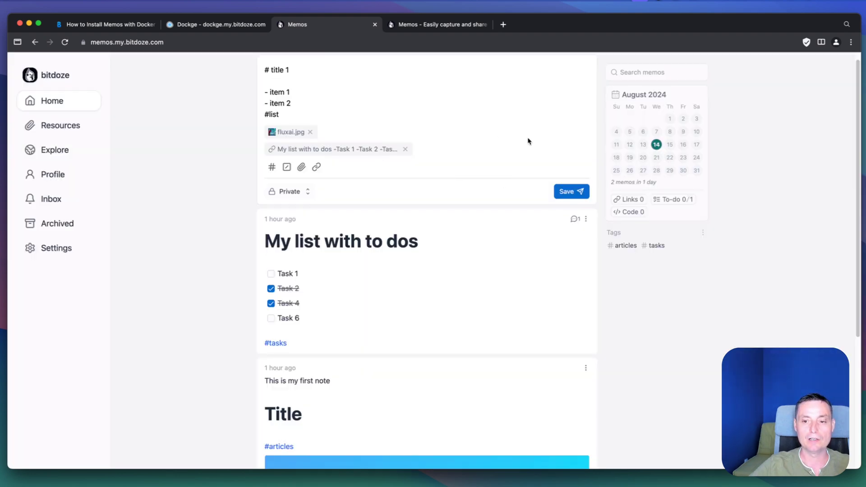
Set the memo's visibility to Public and save it
{"action": "left_click", "coordinate": [302, 191]}
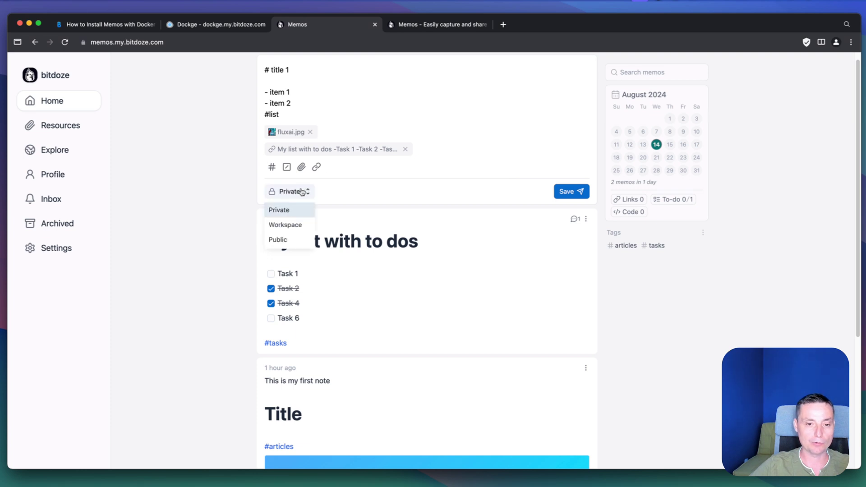
{"action": "left_click", "coordinate": [280, 240]}
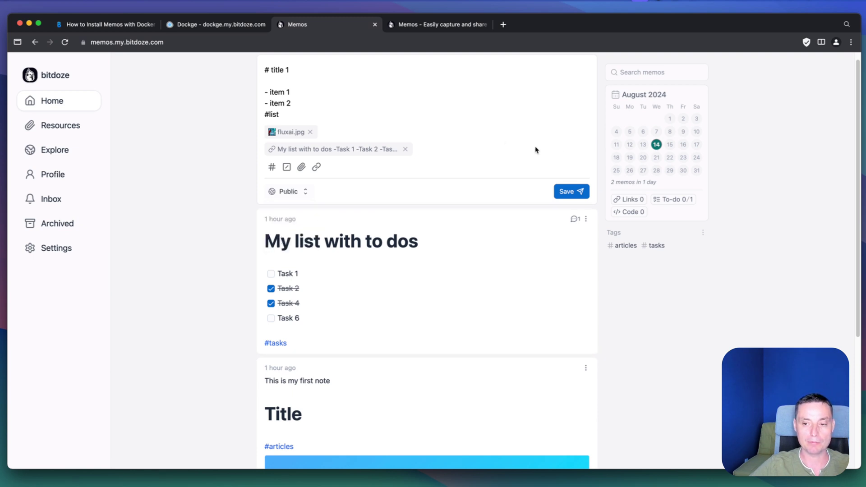
{"action": "left_click", "coordinate": [565, 194]}
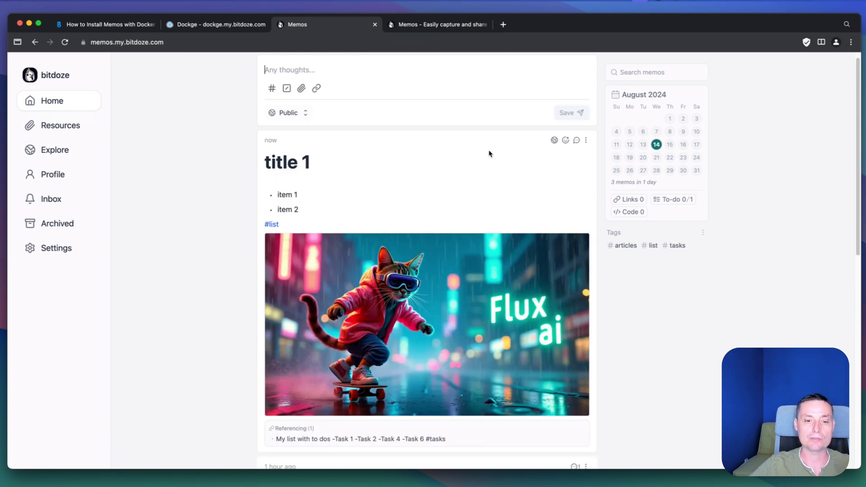
{"action": "scroll", "coordinate": [490, 153], "scroll_direction": "down", "scroll_amount": 3}
{"action": "scroll", "coordinate": [490, 154], "scroll_direction": "up", "scroll_amount": 1}
{"action": "scroll", "coordinate": [490, 153], "scroll_direction": "up", "scroll_amount": 2}
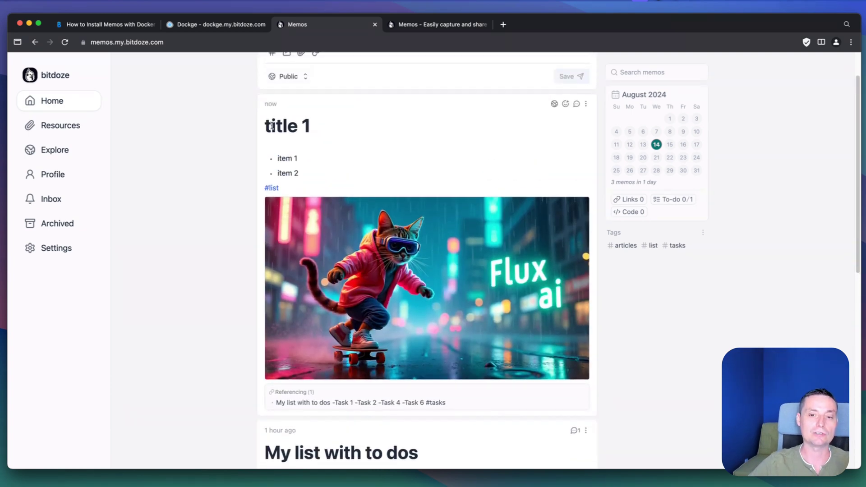
{"action": "scroll", "coordinate": [315, 141], "scroll_direction": "down", "scroll_amount": 2}
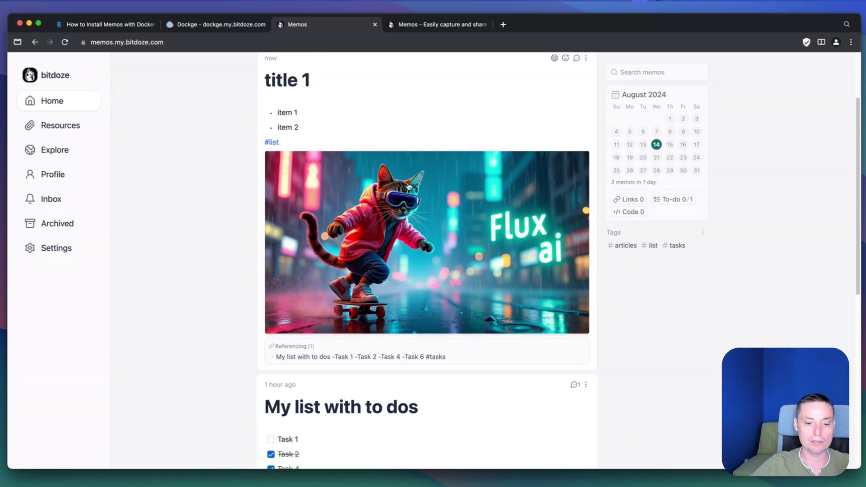
{"action": "scroll", "coordinate": [408, 187], "scroll_direction": "down", "scroll_amount": 1}
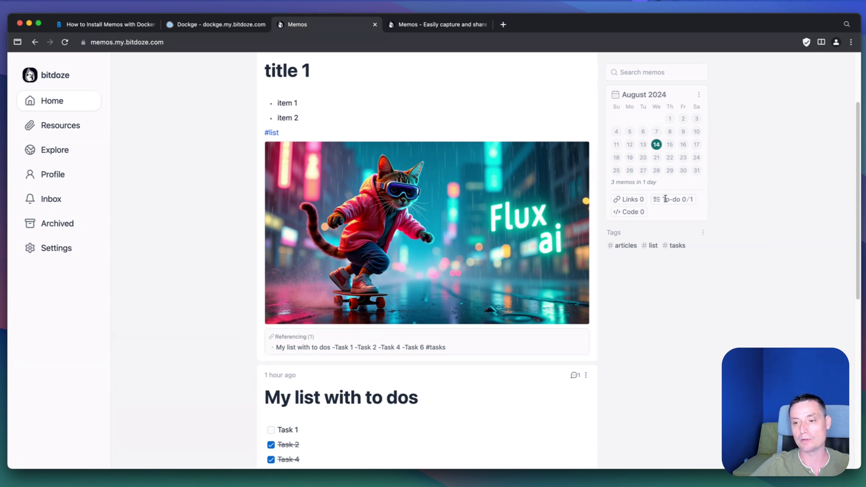
{"action": "scroll", "coordinate": [672, 136], "scroll_direction": "up", "scroll_amount": 3}
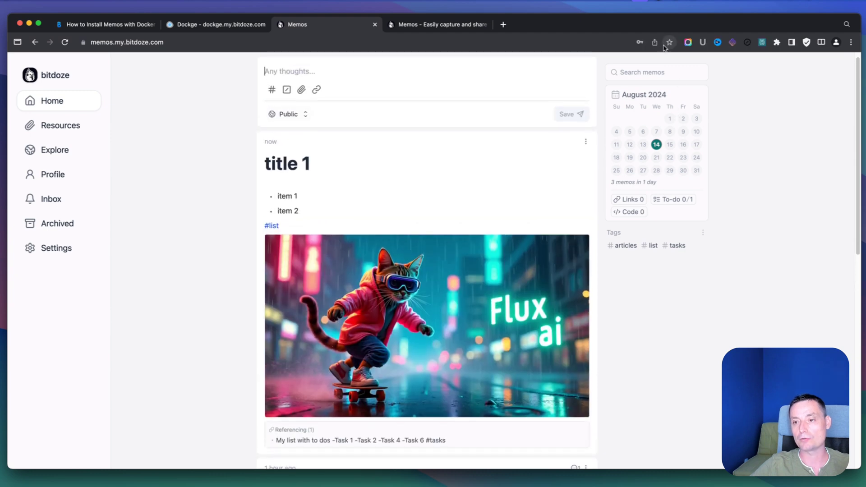
{"action": "mouse_move", "coordinate": [661, 146]}
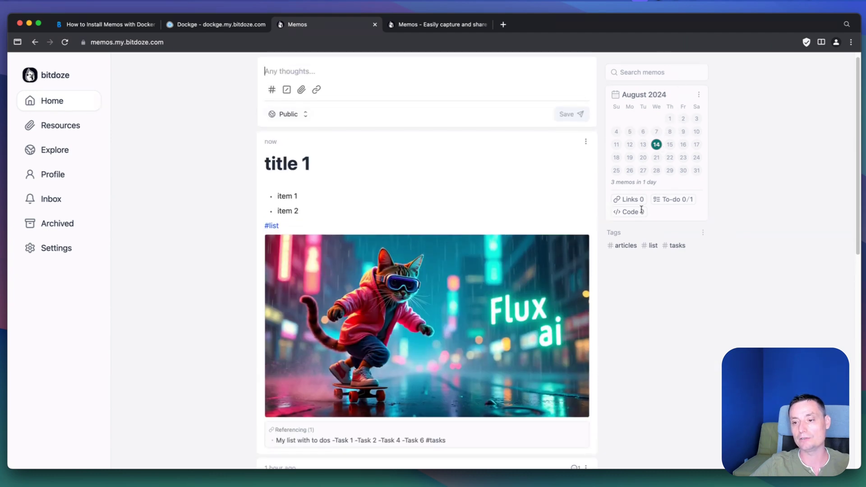
Filter the feed by To-do, Links, Code, the list tag and 14 August 2024
{"action": "left_click", "coordinate": [676, 199]}
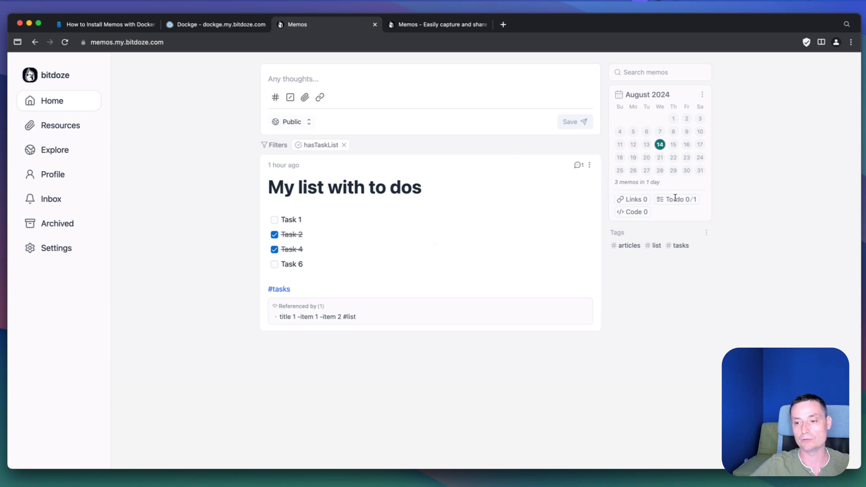
{"action": "left_click", "coordinate": [633, 199]}
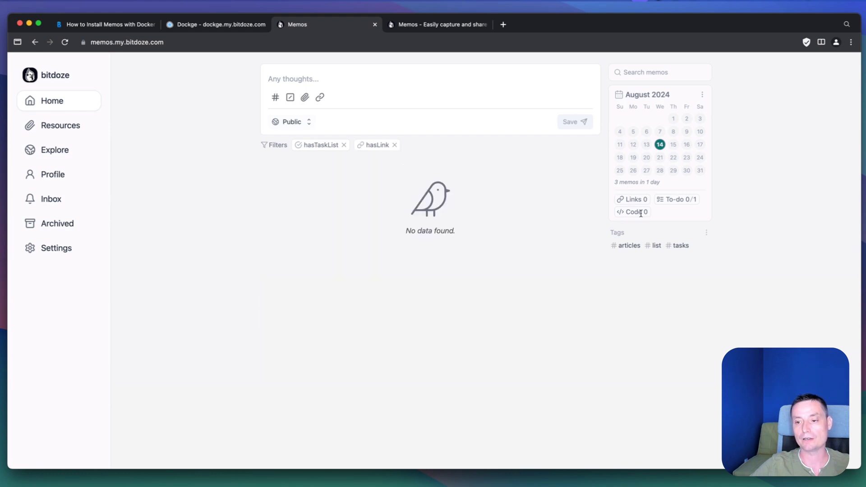
{"action": "left_click", "coordinate": [641, 213]}
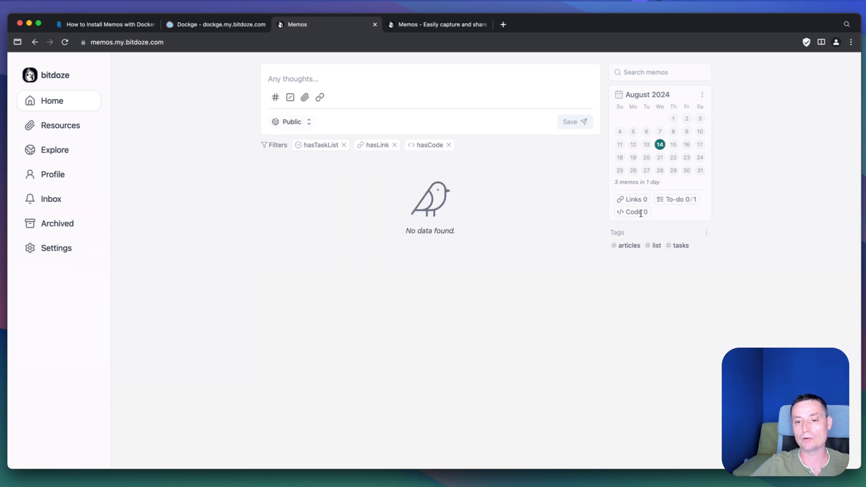
{"action": "left_click", "coordinate": [630, 247]}
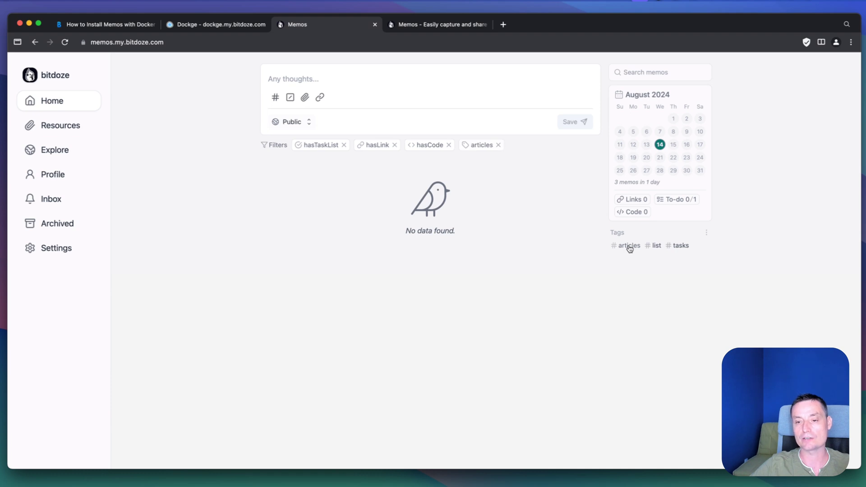
{"action": "left_click", "coordinate": [630, 246]}
{"action": "left_click", "coordinate": [655, 246]}
{"action": "left_click", "coordinate": [660, 144]}
Remove the hasTaskList, hasLink, hasCode, list tag and date filters to show every memo
{"action": "left_click", "coordinate": [344, 145]}
{"action": "left_click", "coordinate": [336, 146]}
{"action": "left_click", "coordinate": [337, 145]}
{"action": "left_click", "coordinate": [318, 144]}
{"action": "left_click", "coordinate": [340, 145]}
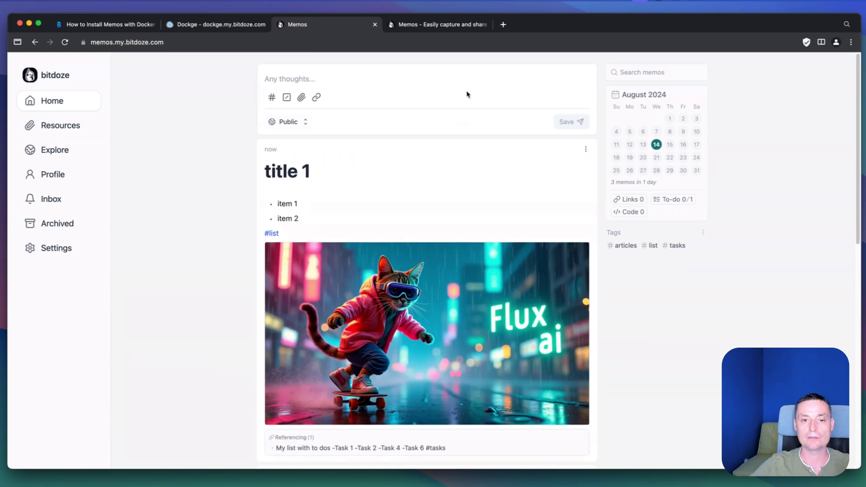
{"action": "scroll", "coordinate": [478, 135], "scroll_direction": "down", "scroll_amount": 3}
{"action": "scroll", "coordinate": [488, 152], "scroll_direction": "down", "scroll_amount": 5}
{"action": "scroll", "coordinate": [490, 155], "scroll_direction": "up", "scroll_amount": 6}
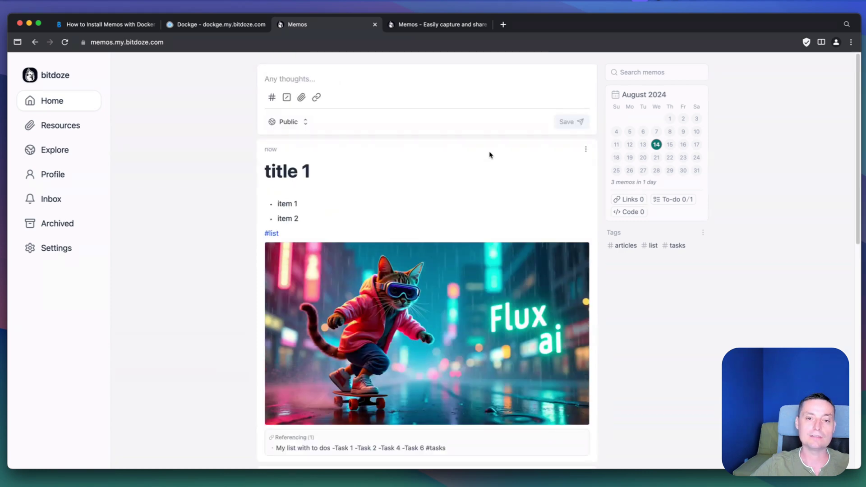
{"action": "mouse_move", "coordinate": [489, 156]}
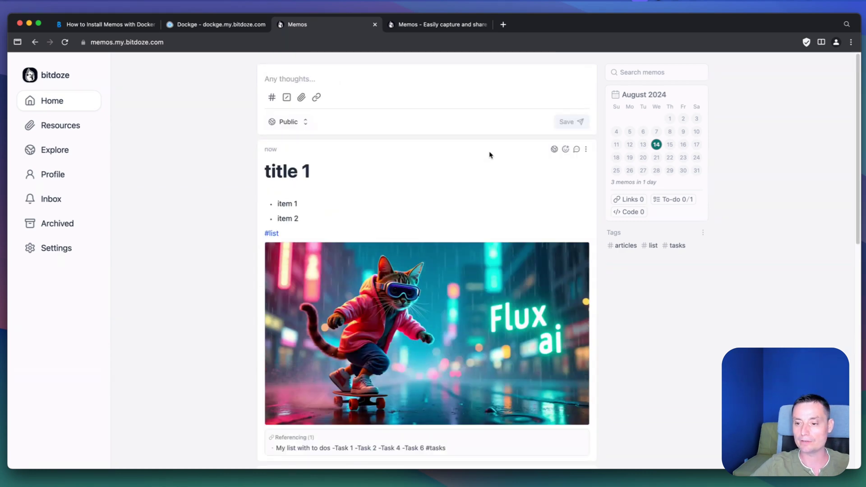
{"action": "mouse_move", "coordinate": [517, 158]}
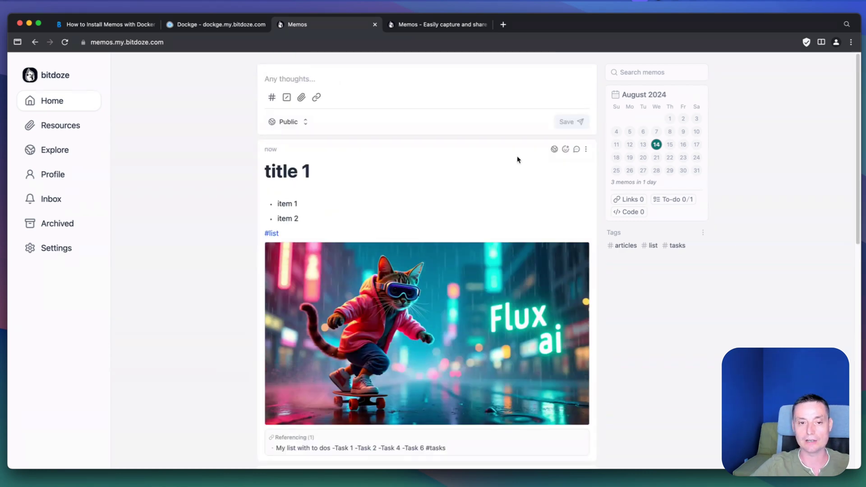
Open the title 1 memo's comments page and glance at its action menu
{"action": "left_click", "coordinate": [574, 152]}
{"action": "mouse_move", "coordinate": [573, 155]}
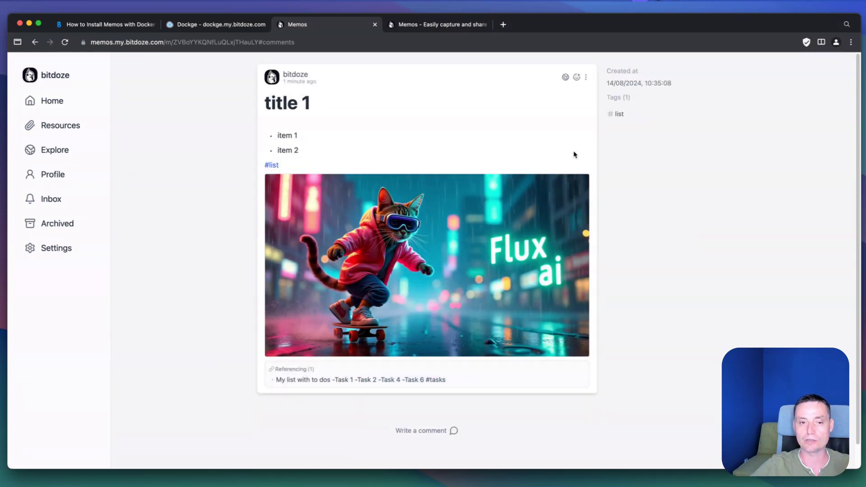
{"action": "left_click", "coordinate": [586, 78]}
{"action": "left_click", "coordinate": [580, 80]}
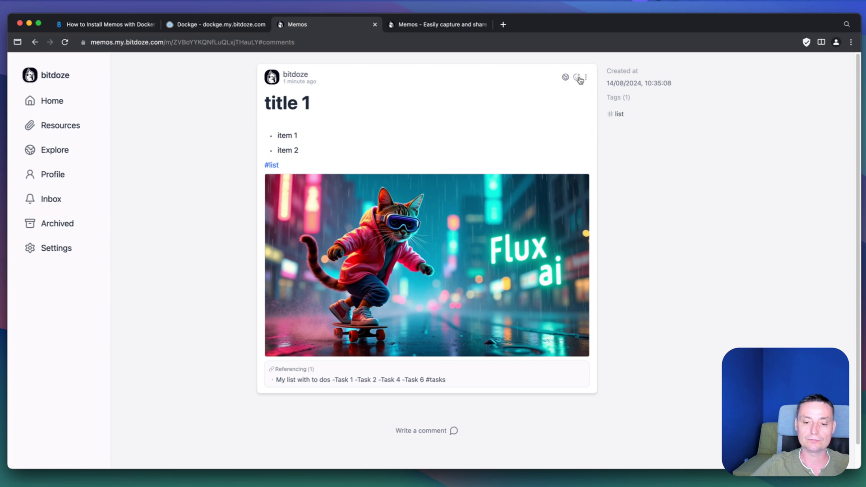
Post the comment 'something' on the memo and go back to the Home feed
{"action": "left_click", "coordinate": [453, 430]}
{"action": "scroll", "coordinate": [469, 292], "scroll_direction": "down", "scroll_amount": 2}
{"action": "scroll", "coordinate": [469, 292], "scroll_direction": "down", "scroll_amount": 2}
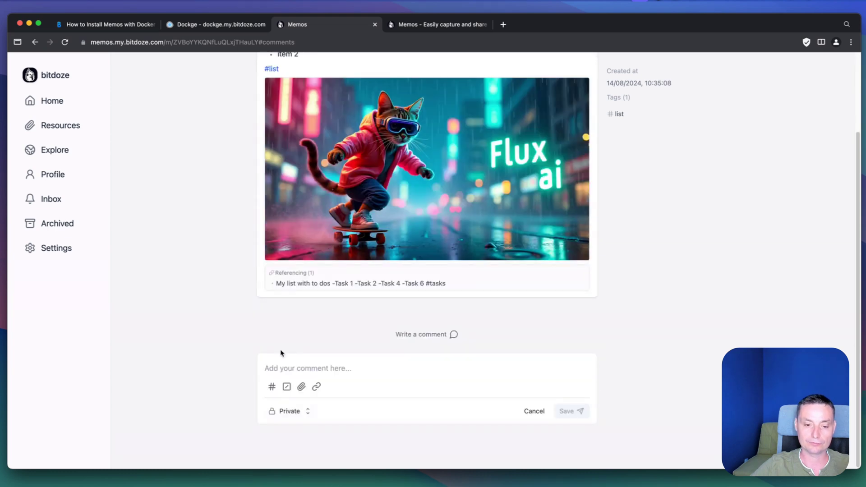
{"action": "left_click", "coordinate": [282, 366]}
{"action": "type", "text": "s"}
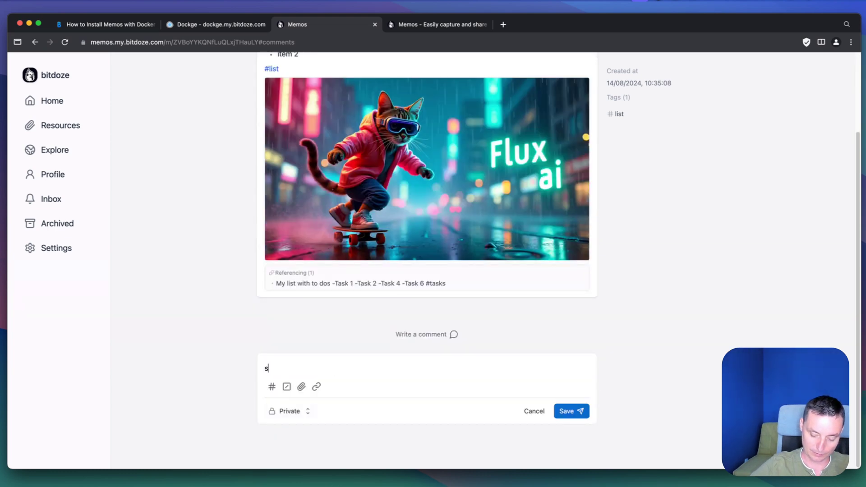
{"action": "type", "text": "omething"}
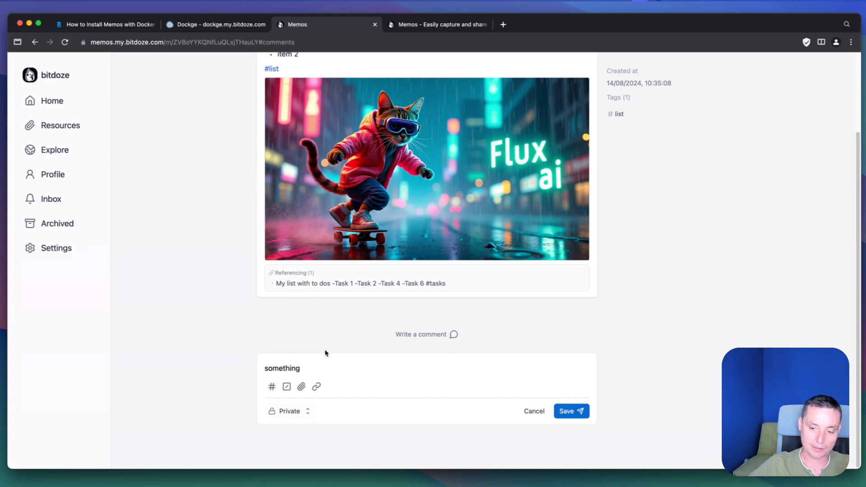
{"action": "left_click", "coordinate": [567, 414]}
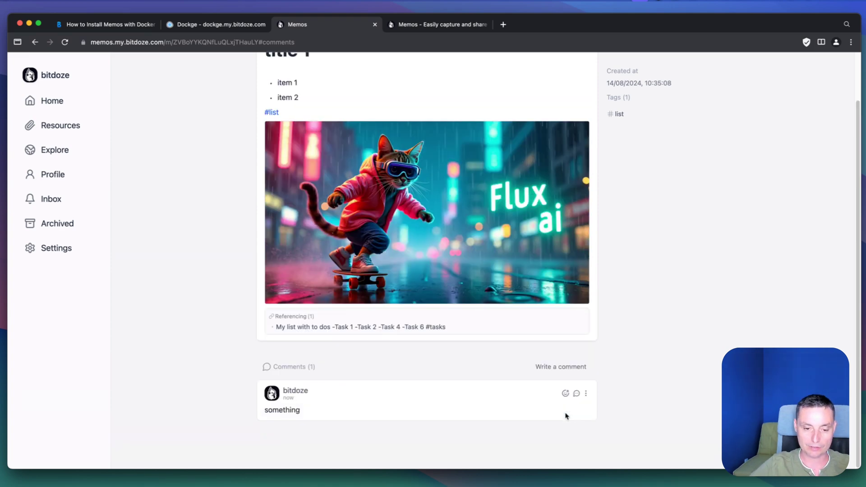
{"action": "scroll", "coordinate": [479, 388], "scroll_direction": "up", "scroll_amount": 2}
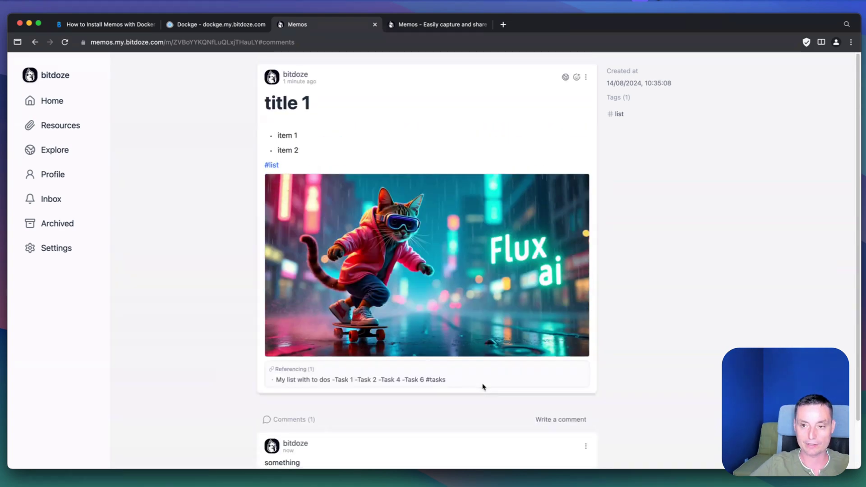
{"action": "left_click", "coordinate": [61, 101]}
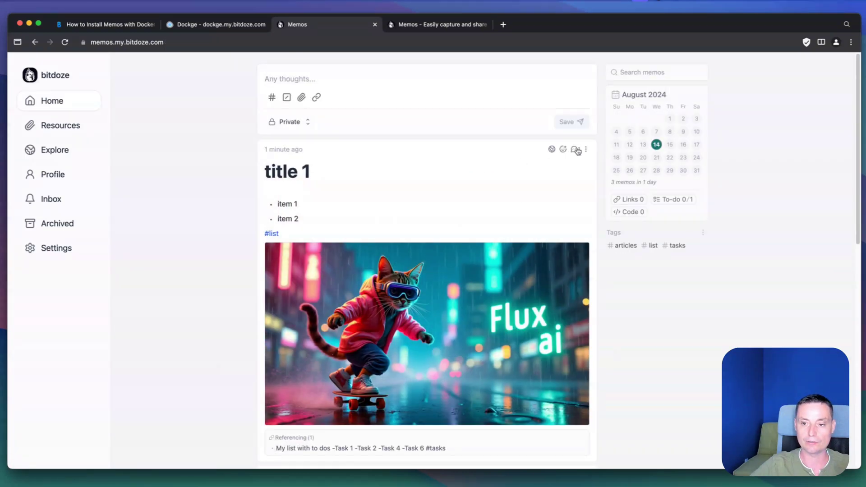
React to the title 1 memo with a 👍 thumbs-up
{"action": "left_click", "coordinate": [564, 150]}
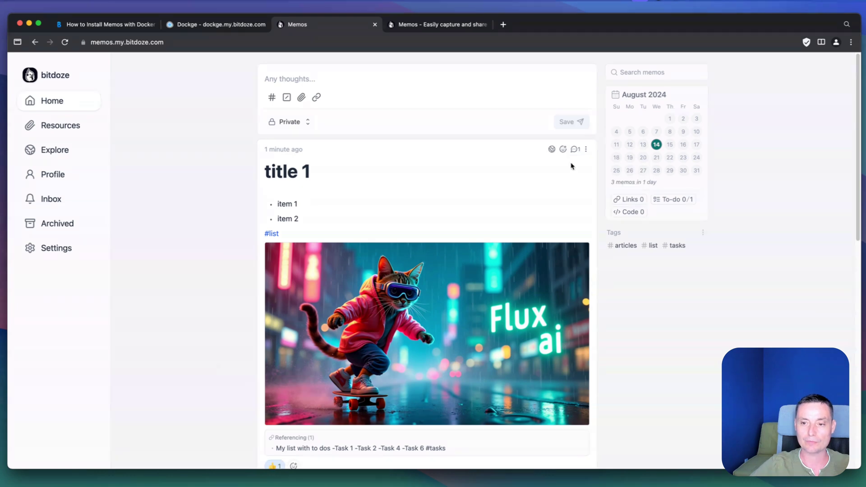
{"action": "scroll", "coordinate": [571, 166], "scroll_direction": "down", "scroll_amount": 2}
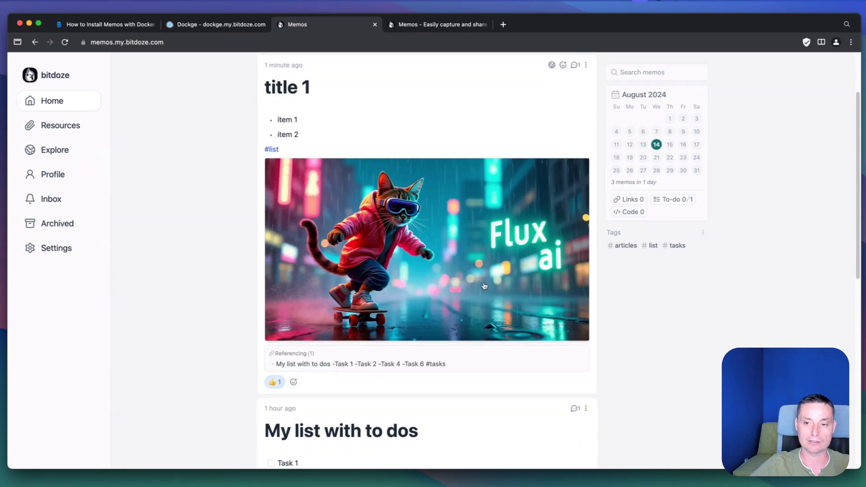
{"action": "scroll", "coordinate": [561, 227], "scroll_direction": "up", "scroll_amount": 2}
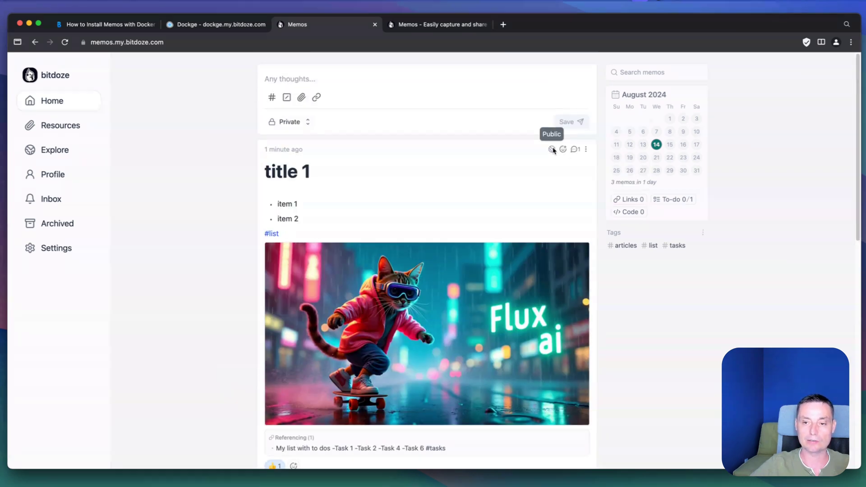
Load the Memos site address in a new incognito window as a logged-out visitor
{"action": "left_click", "coordinate": [146, 46]}
{"action": "key", "text": "super+c"}
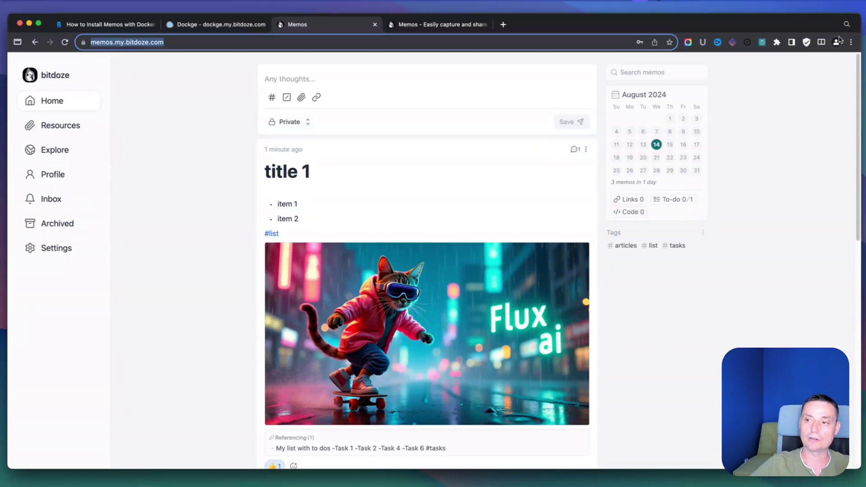
{"action": "left_click", "coordinate": [852, 42]}
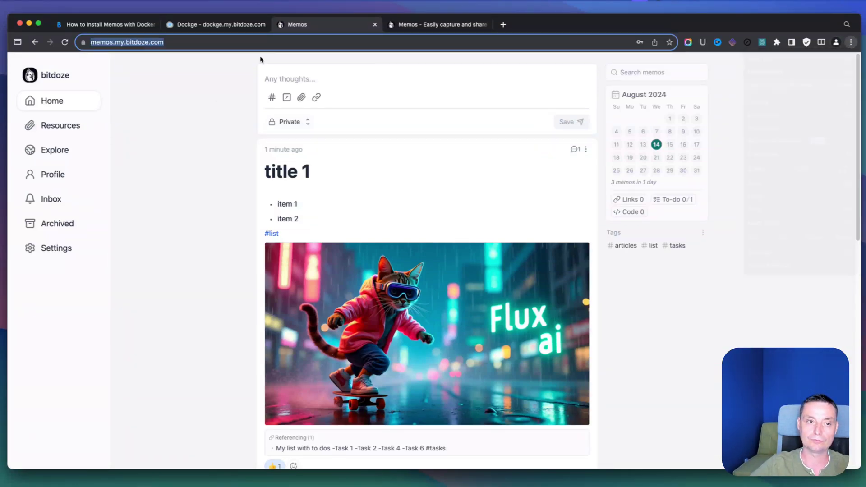
{"action": "left_click", "coordinate": [789, 85]}
{"action": "key", "text": "super+v"}
{"action": "key", "text": "Return"}
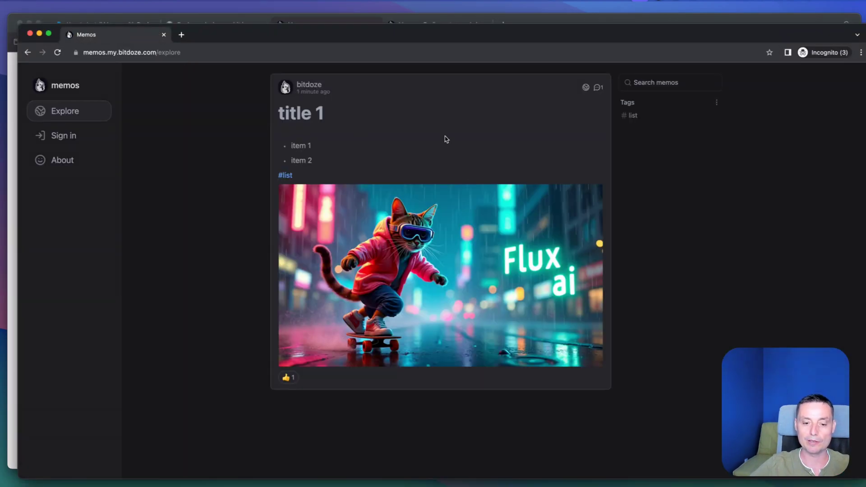
View the title 1 memo and the author's public profile, then the Explore feed
{"action": "left_click", "coordinate": [599, 88]}
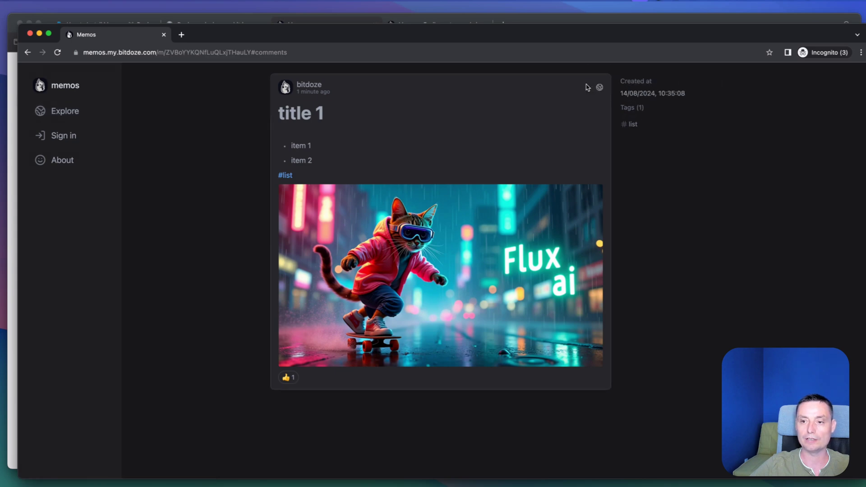
{"action": "left_click", "coordinate": [298, 87]}
{"action": "scroll", "coordinate": [473, 253], "scroll_direction": "down", "scroll_amount": 1}
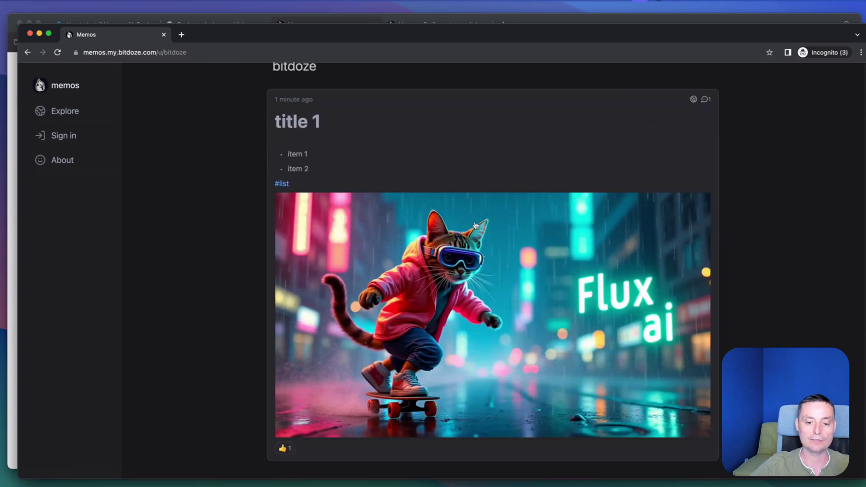
{"action": "scroll", "coordinate": [557, 244], "scroll_direction": "up", "scroll_amount": 3}
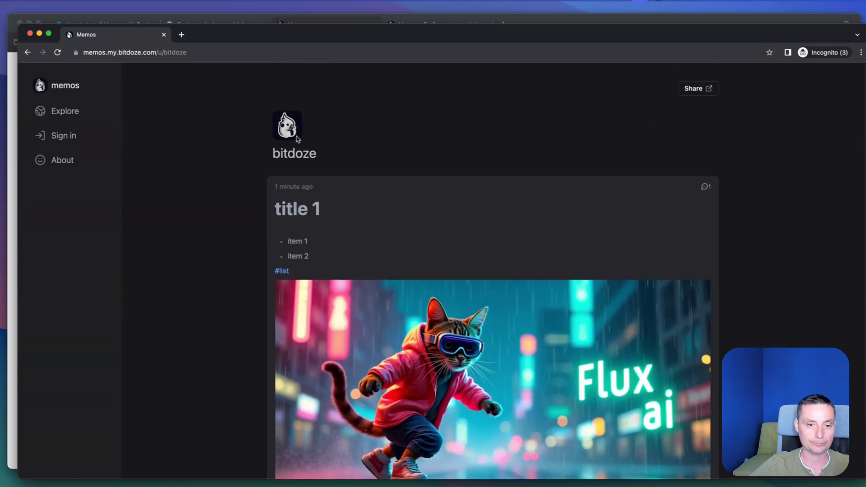
{"action": "left_click", "coordinate": [53, 116]}
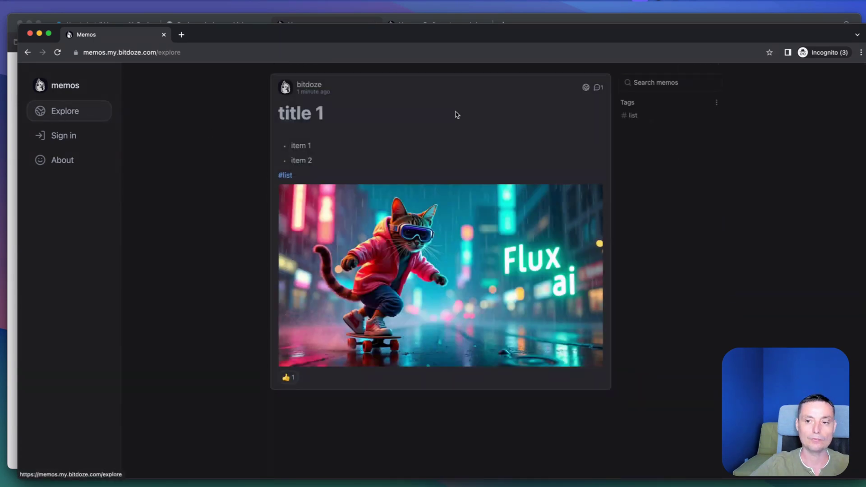
Review the Preferences theme and Private default visibility unchanged, then view the Member page
{"action": "left_click", "coordinate": [30, 35]}
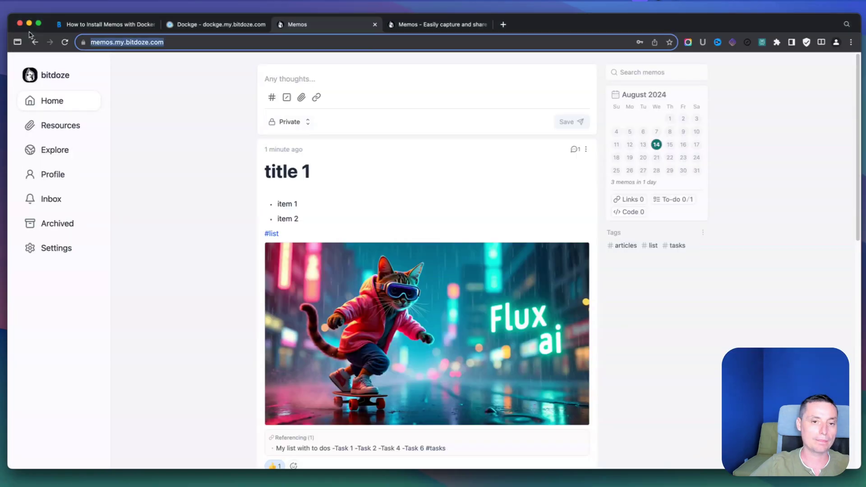
{"action": "left_click", "coordinate": [65, 249]}
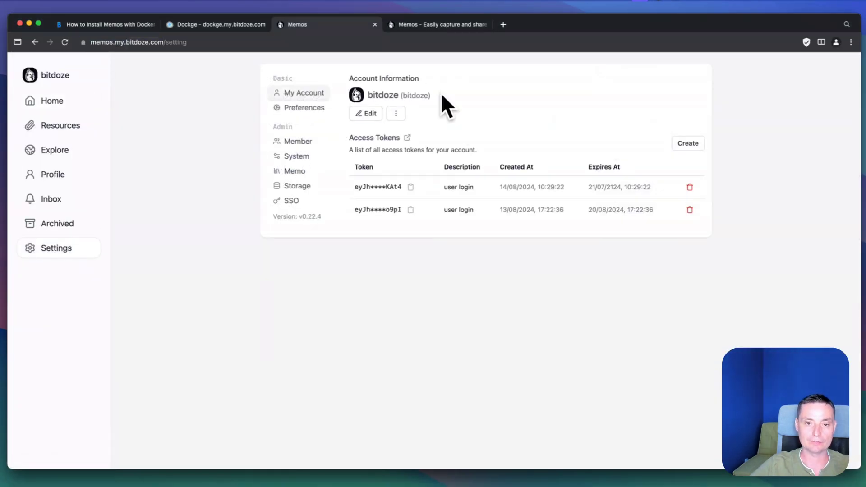
{"action": "left_click", "coordinate": [314, 111]}
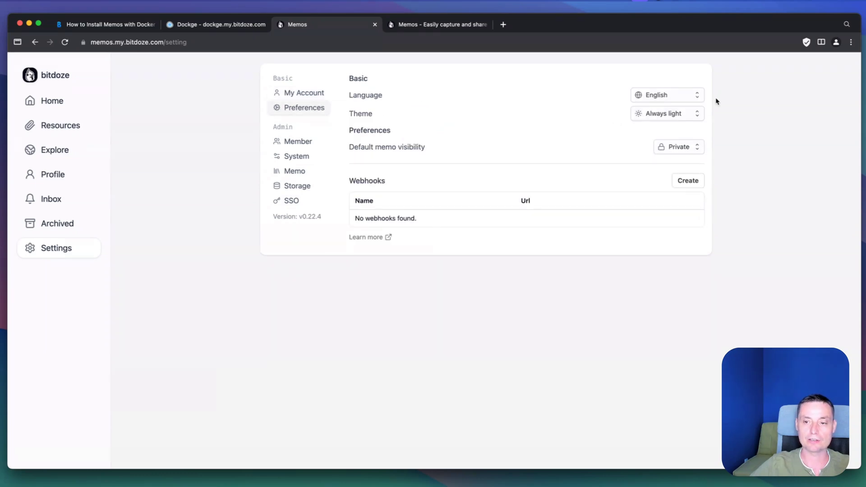
{"action": "left_click", "coordinate": [693, 117]}
{"action": "left_click", "coordinate": [694, 116]}
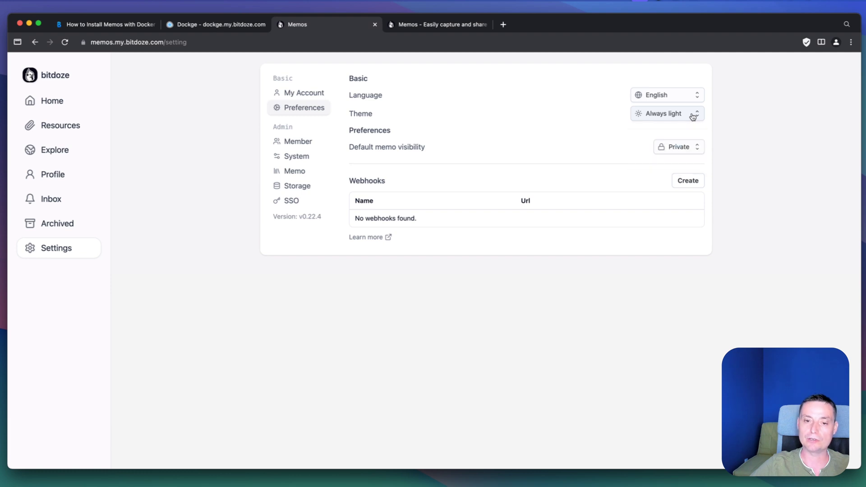
{"action": "left_click", "coordinate": [690, 148]}
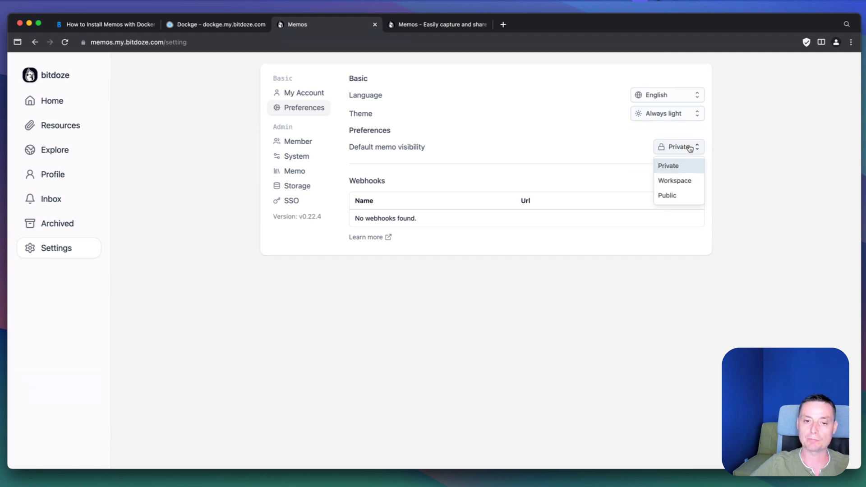
{"action": "left_click", "coordinate": [690, 148]}
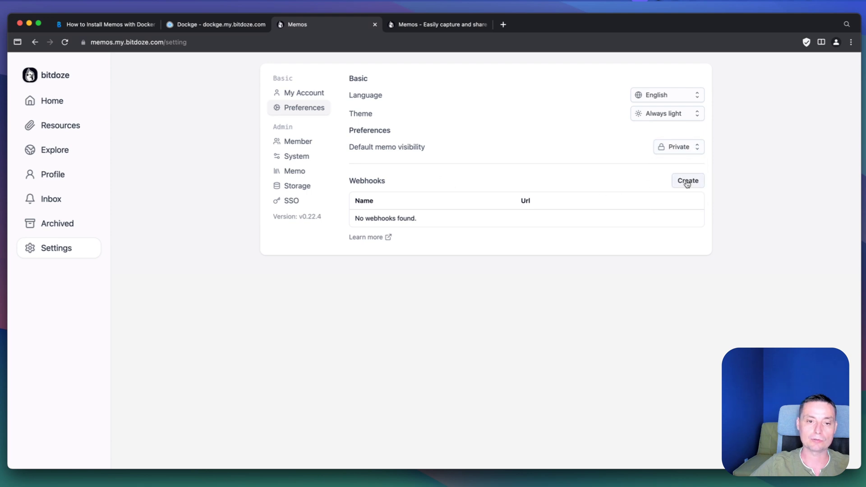
{"action": "left_click", "coordinate": [301, 141]}
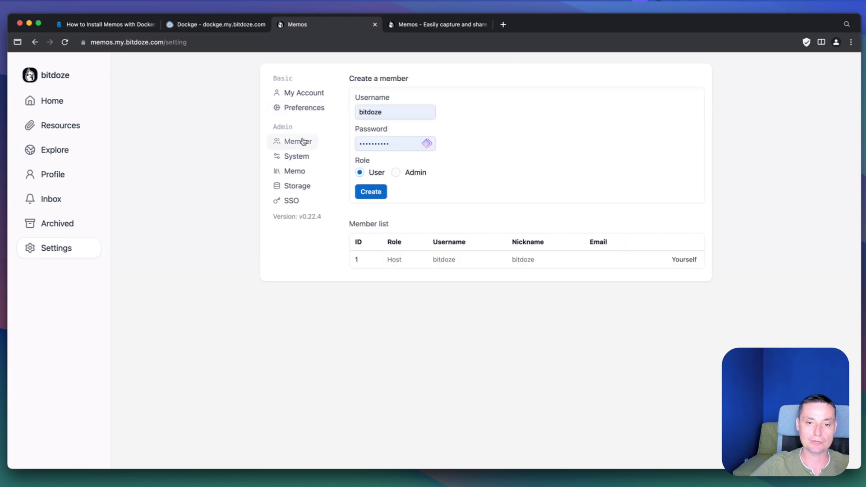
Look through the System, Memo and Storage settings, switching storage to S3, then open SSO
{"action": "left_click", "coordinate": [300, 156]}
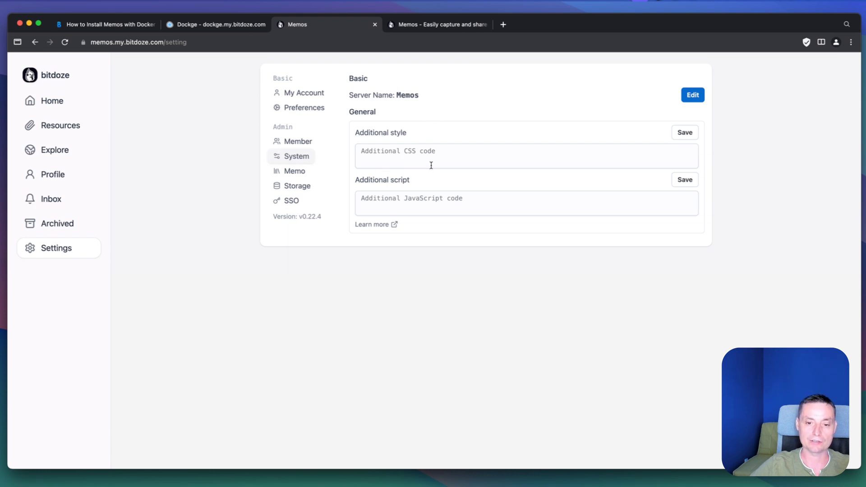
{"action": "left_click", "coordinate": [298, 172]}
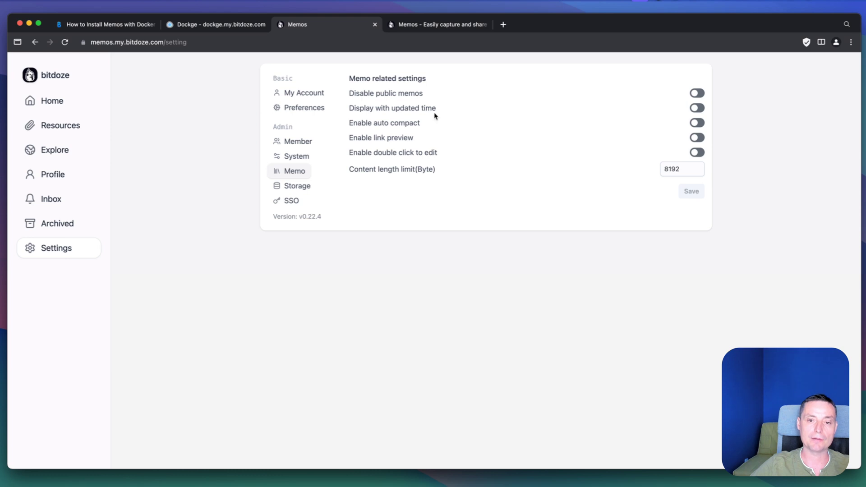
{"action": "left_click", "coordinate": [301, 186]}
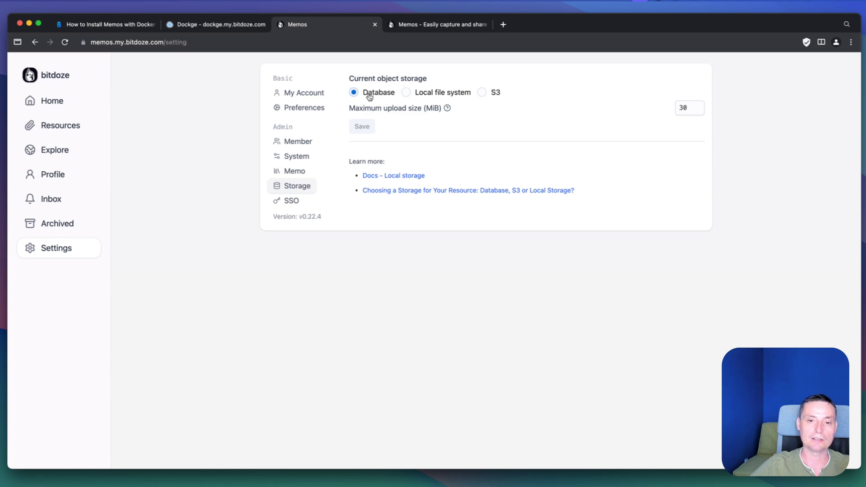
{"action": "left_click", "coordinate": [482, 94]}
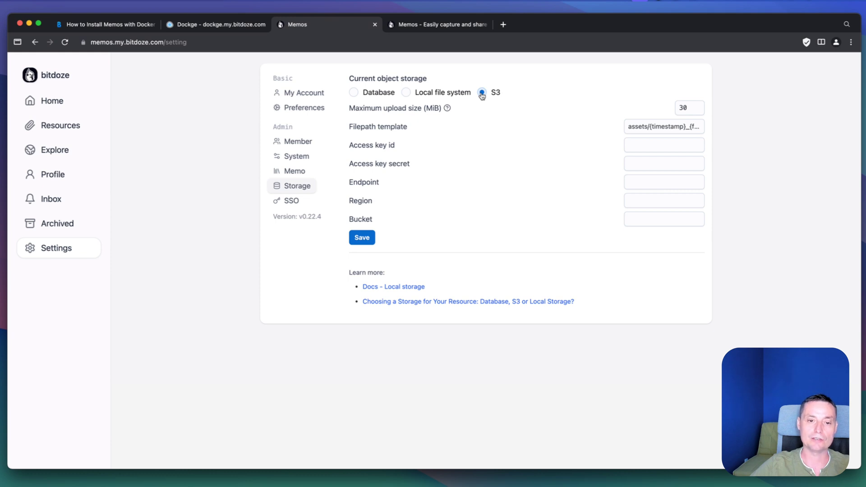
{"action": "left_click", "coordinate": [294, 202]}
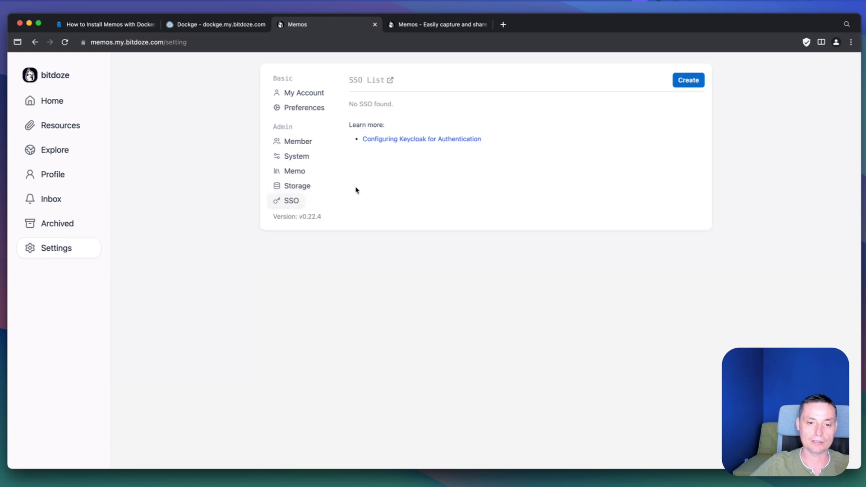
{"action": "left_click", "coordinate": [682, 80]}
{"action": "left_click", "coordinate": [480, 135]}
{"action": "left_click", "coordinate": [479, 136]}
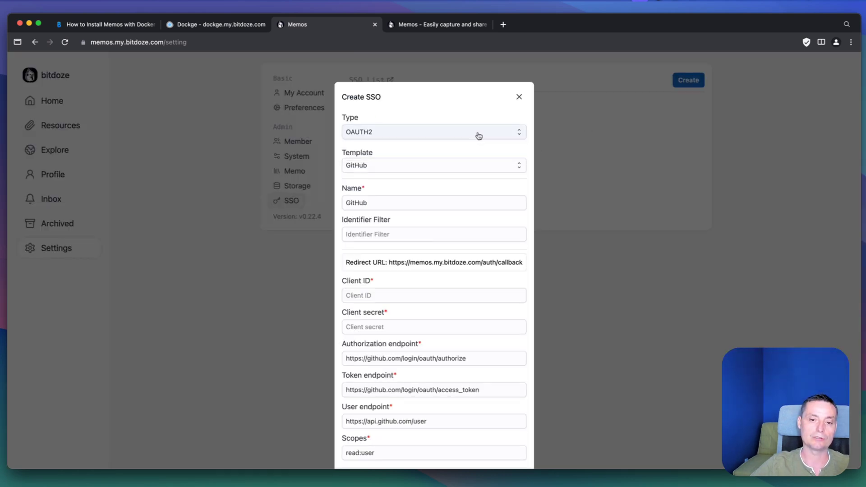
{"action": "left_click", "coordinate": [419, 169]}
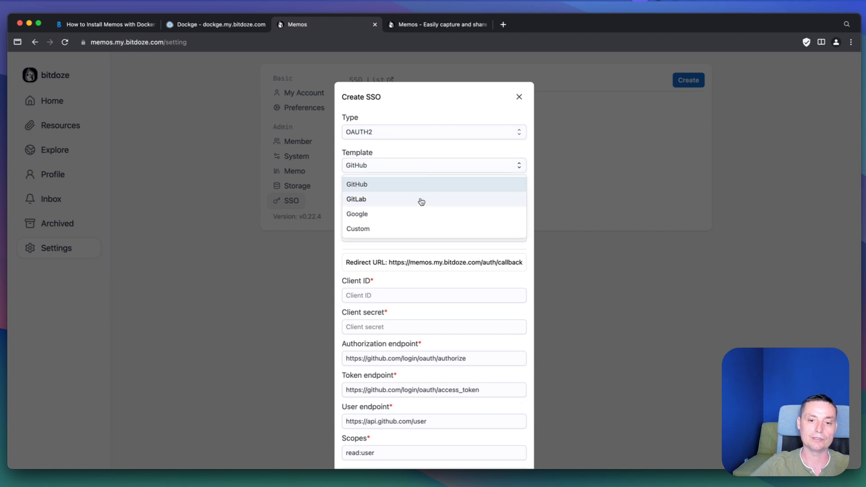
{"action": "left_click", "coordinate": [443, 151]}
{"action": "left_click", "coordinate": [520, 98]}
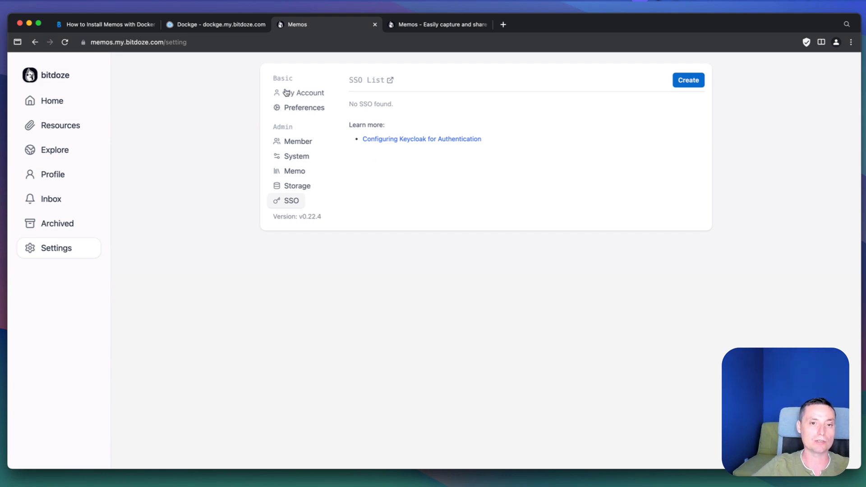
Switch to the BitDoze Memos article and scroll to Prerequisites and the SQLite docker-compose.yml
{"action": "left_click", "coordinate": [105, 33]}
{"action": "scroll", "coordinate": [412, 159], "scroll_direction": "up", "scroll_amount": 2}
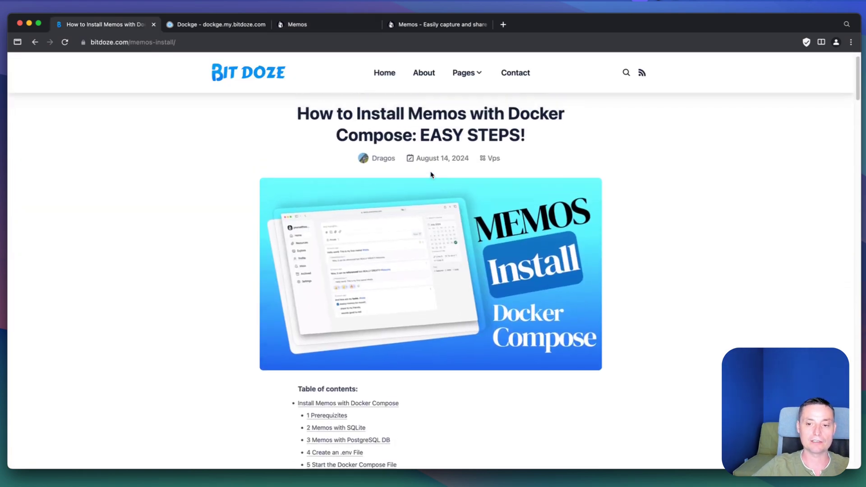
{"action": "scroll", "coordinate": [435, 180], "scroll_direction": "down", "scroll_amount": 8}
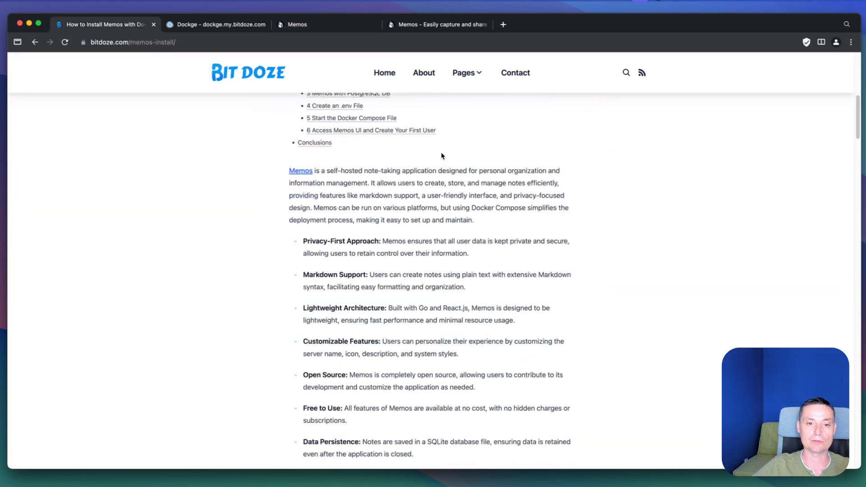
{"action": "scroll", "coordinate": [441, 155], "scroll_direction": "down", "scroll_amount": 9}
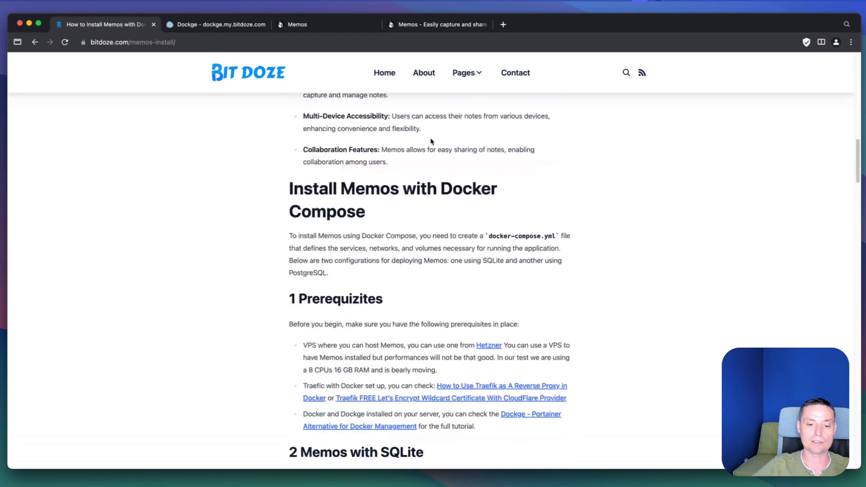
{"action": "scroll", "coordinate": [519, 179], "scroll_direction": "down", "scroll_amount": 1}
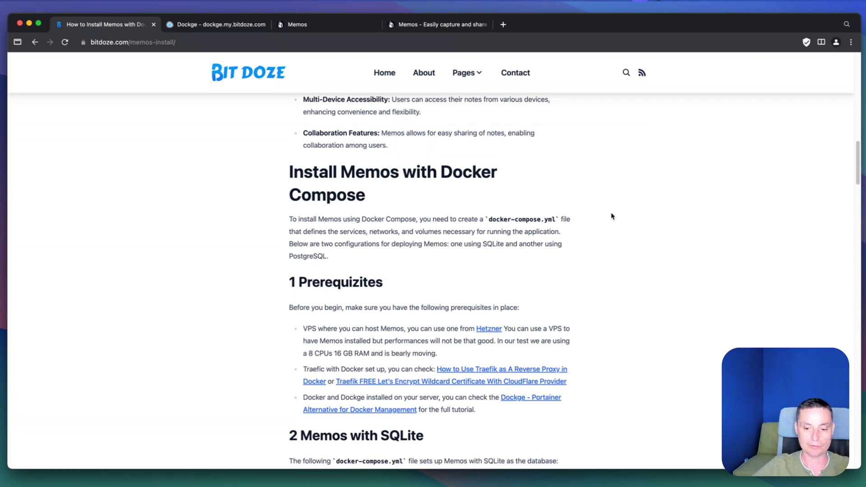
{"action": "scroll", "coordinate": [578, 232], "scroll_direction": "down", "scroll_amount": 1}
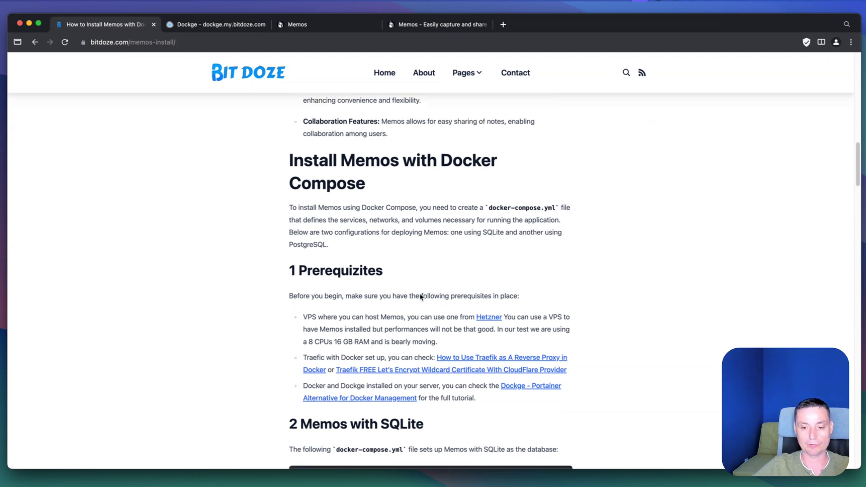
{"action": "scroll", "coordinate": [523, 292], "scroll_direction": "down", "scroll_amount": 5}
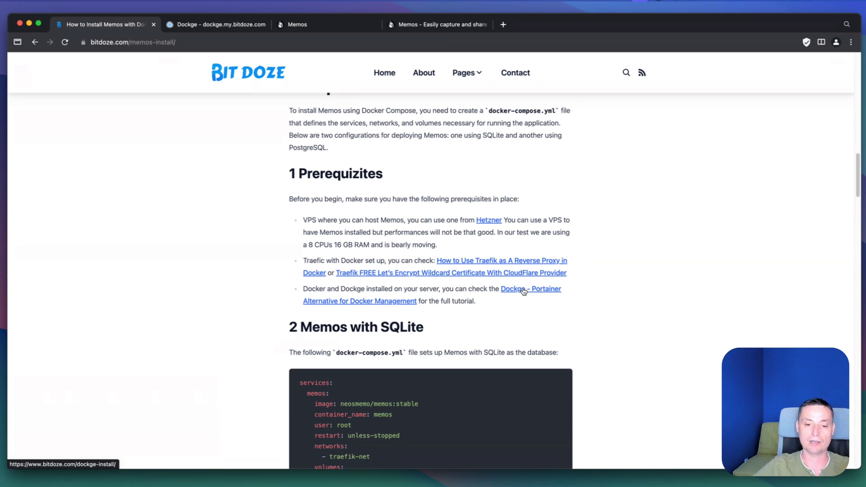
Scroll to the compose file and highlight the memos image name and restart/networks lines
{"action": "scroll", "coordinate": [523, 291], "scroll_direction": "down", "scroll_amount": 3}
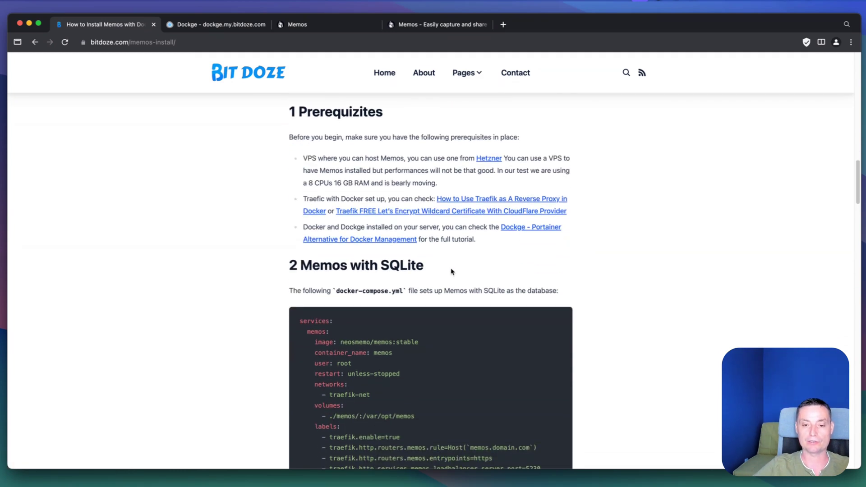
{"action": "scroll", "coordinate": [452, 271], "scroll_direction": "down", "scroll_amount": 1}
{"action": "scroll", "coordinate": [449, 274], "scroll_direction": "down", "scroll_amount": 1}
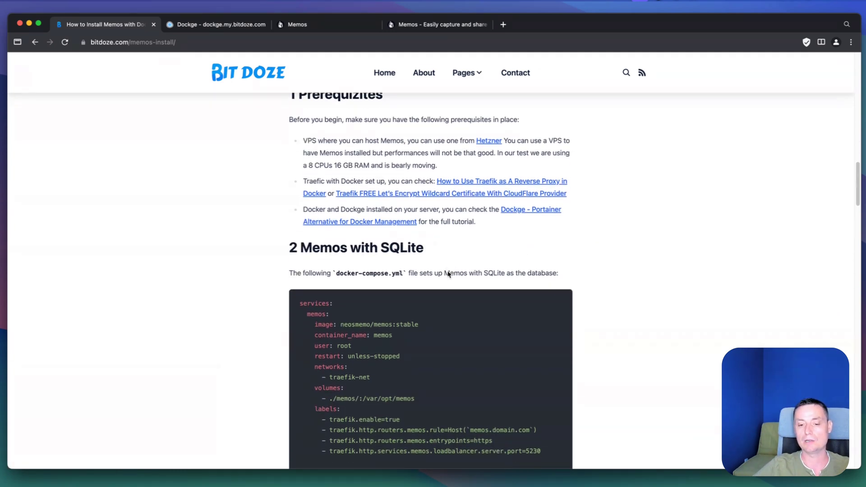
{"action": "scroll", "coordinate": [448, 274], "scroll_direction": "down", "scroll_amount": 1}
{"action": "scroll", "coordinate": [448, 274], "scroll_direction": "down", "scroll_amount": 3}
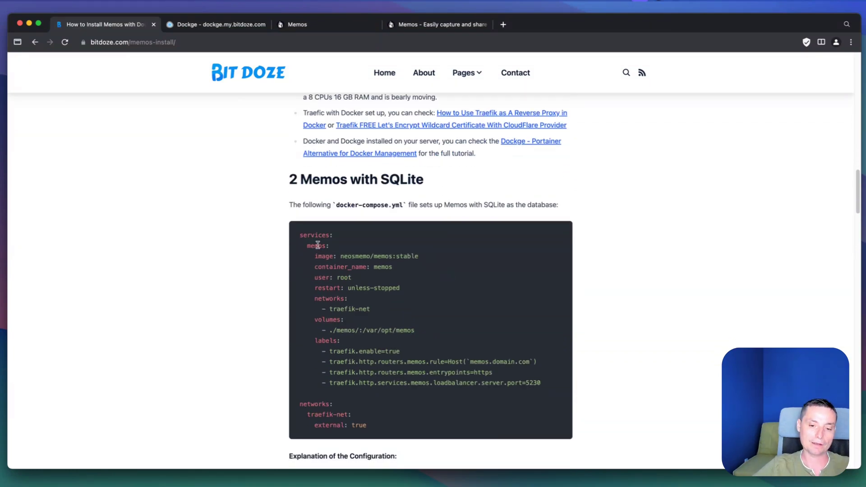
{"action": "scroll", "coordinate": [317, 245], "scroll_direction": "down", "scroll_amount": 1}
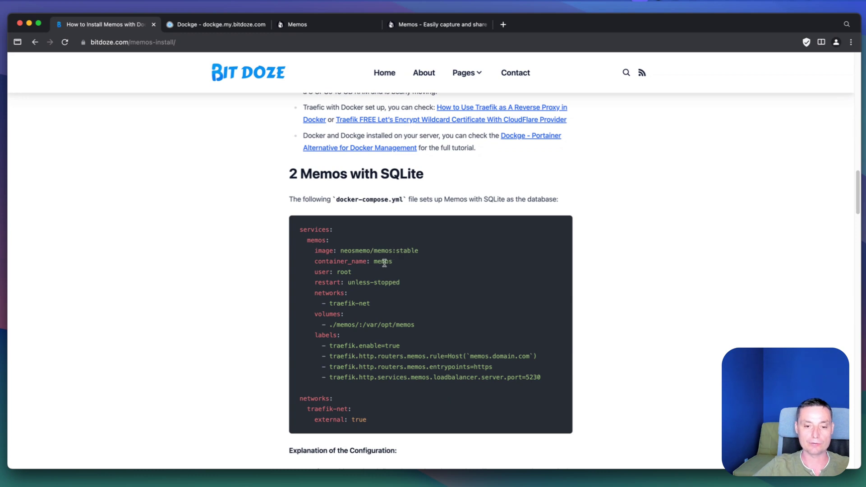
{"action": "left_click_drag", "start_coordinate": [425, 251], "coordinate": [334, 251]}
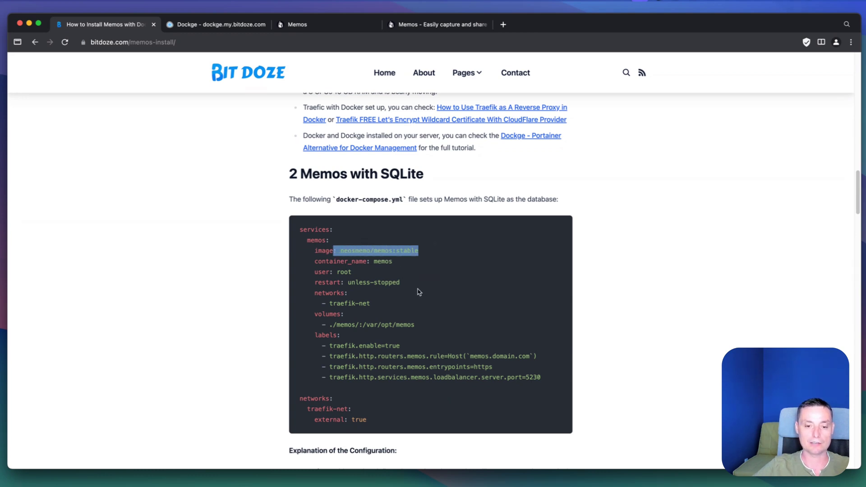
{"action": "left_click_drag", "start_coordinate": [417, 291], "coordinate": [367, 289]}
{"action": "left_click", "coordinate": [364, 304]}
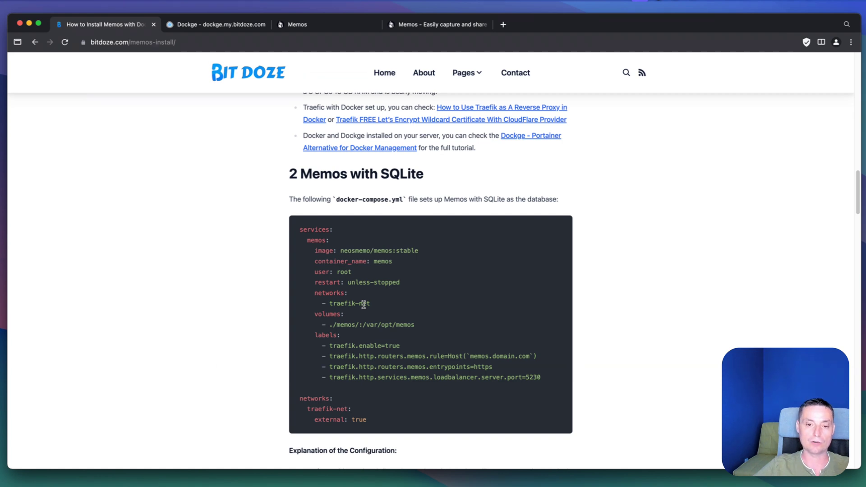
Highlight the memos data volume mapping and the domain in the host rule
{"action": "scroll", "coordinate": [364, 304], "scroll_direction": "down", "scroll_amount": 5}
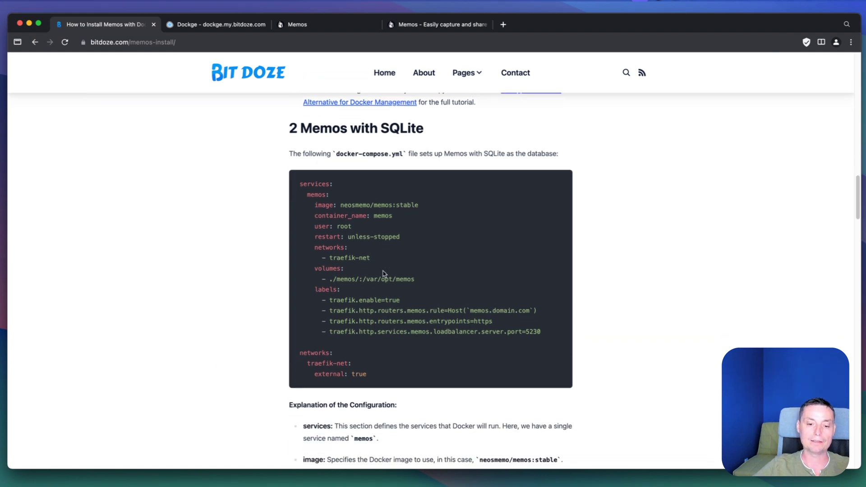
{"action": "scroll", "coordinate": [389, 252], "scroll_direction": "up", "scroll_amount": 1}
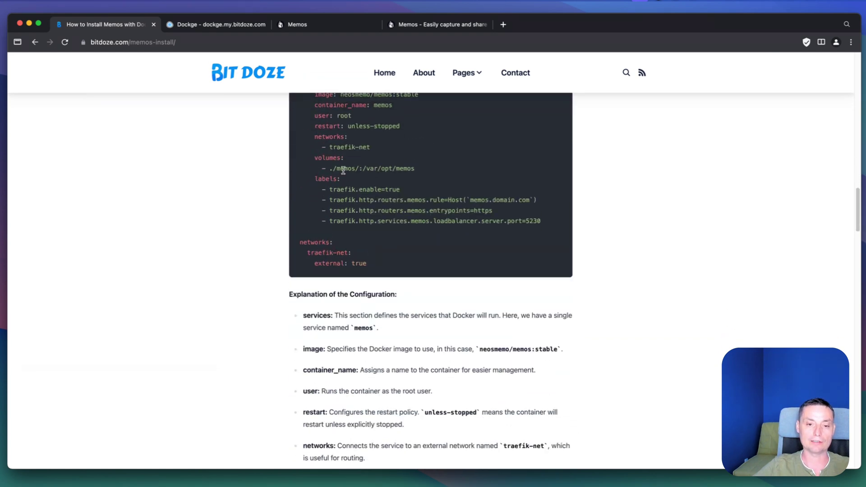
{"action": "left_click_drag", "start_coordinate": [332, 174], "coordinate": [428, 174]}
{"action": "left_click", "coordinate": [352, 199]}
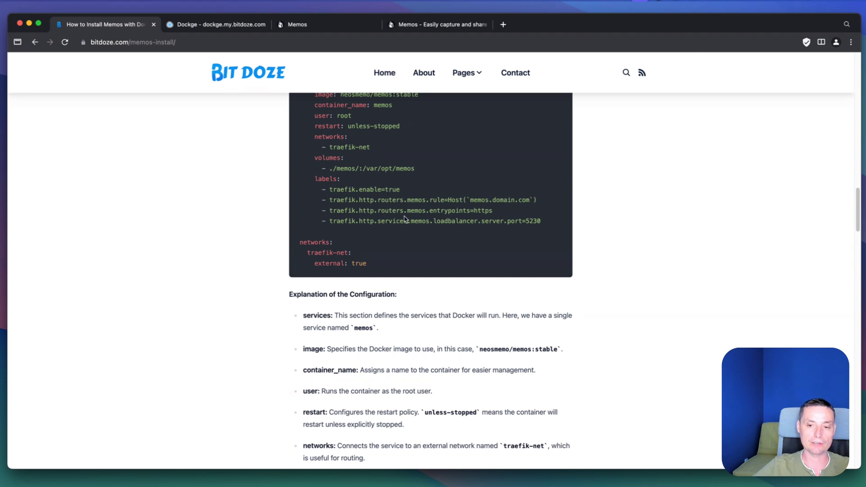
{"action": "left_click_drag", "start_coordinate": [470, 199], "coordinate": [491, 210]}
{"action": "left_click", "coordinate": [492, 211]}
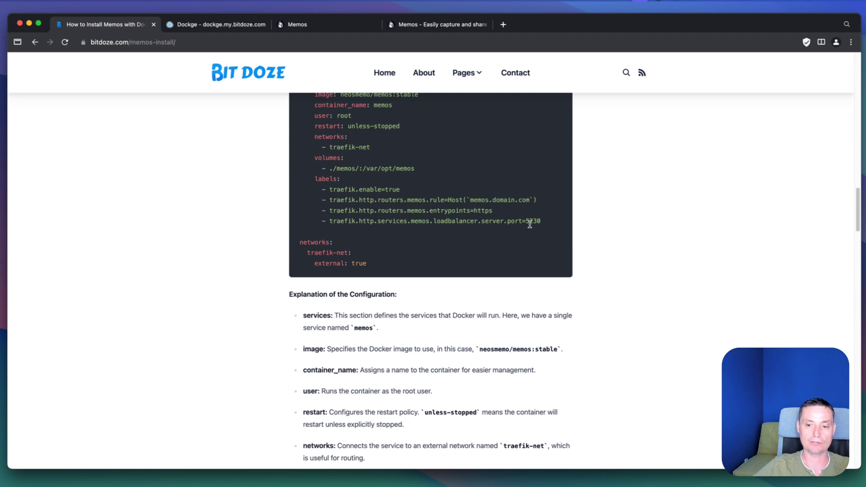
Scroll to the PostgreSQL section and highlight the MEMOS_DRIVER postgres setting
{"action": "scroll", "coordinate": [530, 224], "scroll_direction": "down", "scroll_amount": 1}
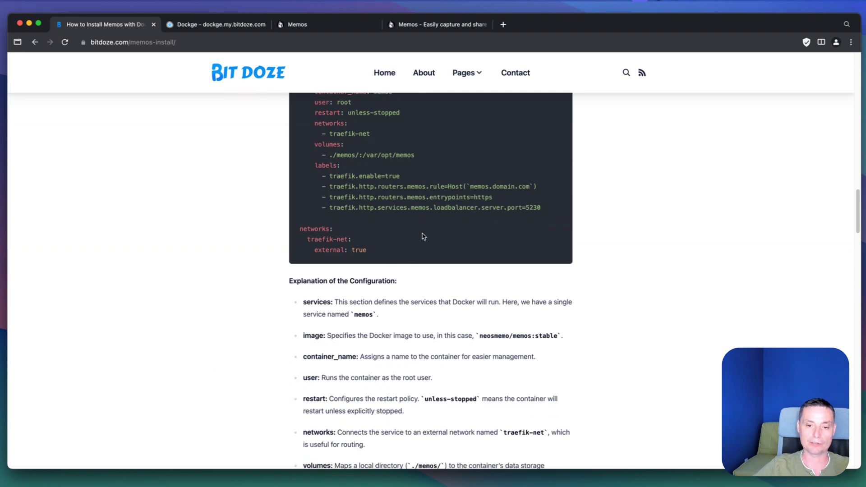
{"action": "scroll", "coordinate": [423, 237], "scroll_direction": "up", "scroll_amount": 5}
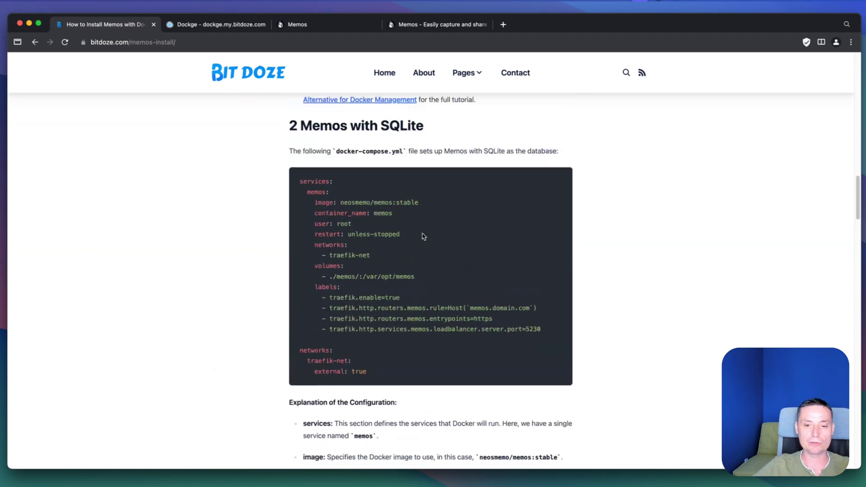
{"action": "scroll", "coordinate": [437, 247], "scroll_direction": "down", "scroll_amount": 6}
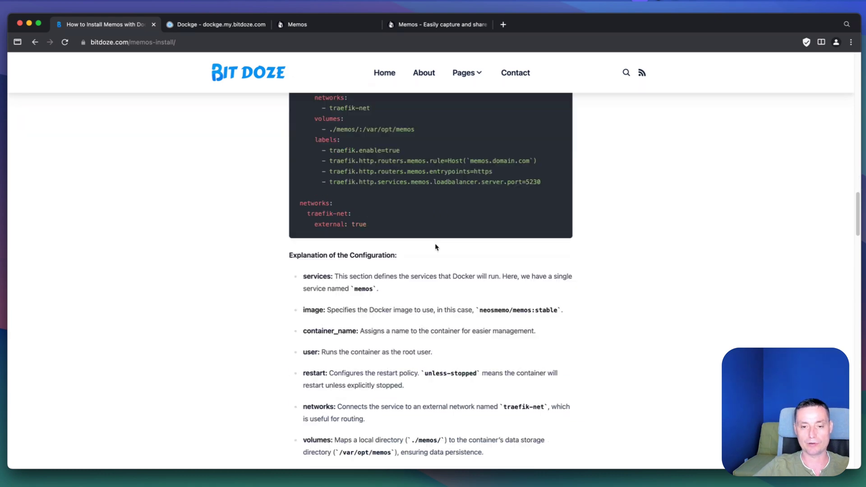
{"action": "scroll", "coordinate": [436, 247], "scroll_direction": "down", "scroll_amount": 8}
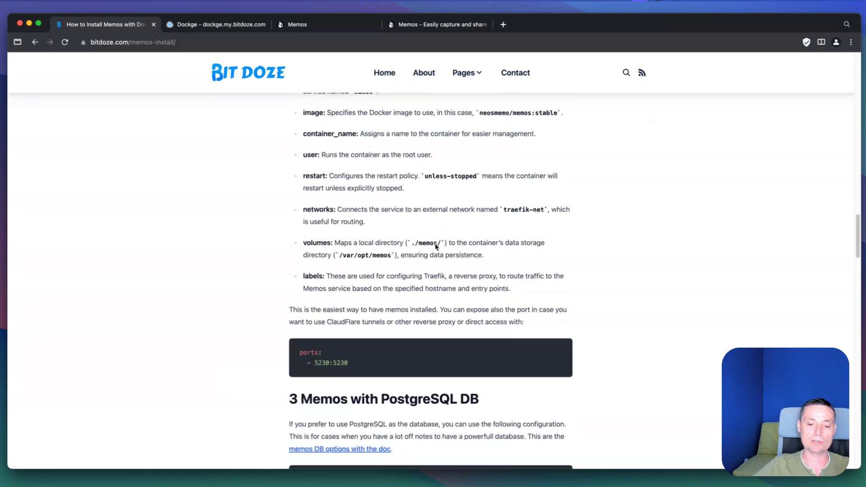
{"action": "scroll", "coordinate": [436, 246], "scroll_direction": "down", "scroll_amount": 5}
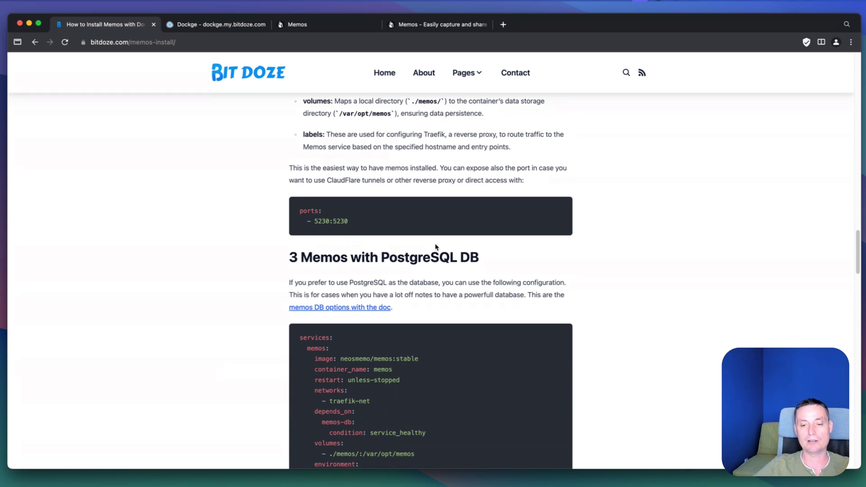
{"action": "scroll", "coordinate": [436, 247], "scroll_direction": "down", "scroll_amount": 3}
{"action": "scroll", "coordinate": [436, 247], "scroll_direction": "down", "scroll_amount": 3}
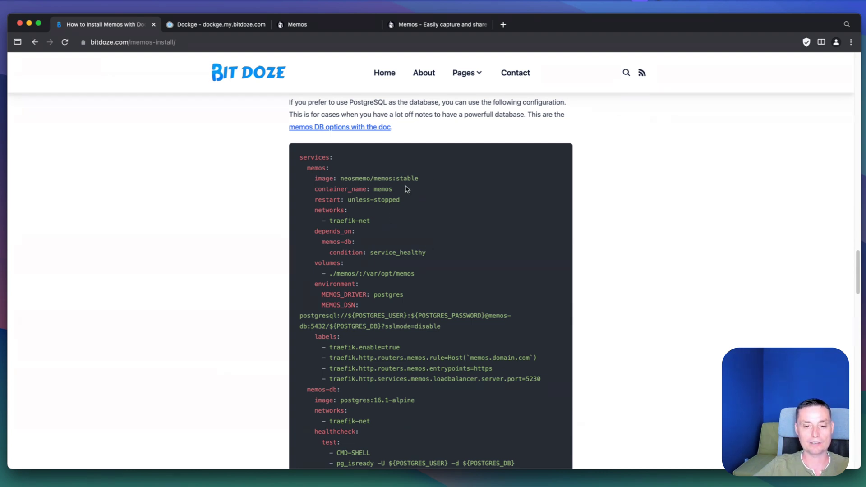
{"action": "scroll", "coordinate": [406, 190], "scroll_direction": "down", "scroll_amount": 1}
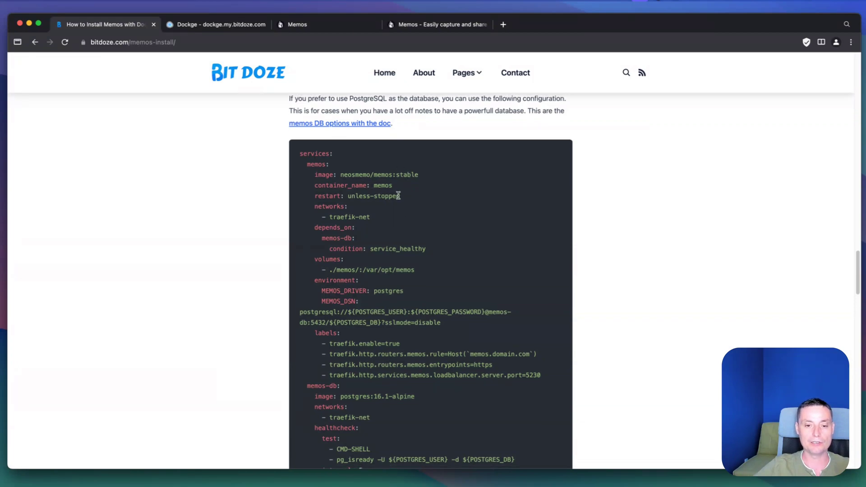
{"action": "scroll", "coordinate": [448, 265], "scroll_direction": "down", "scroll_amount": 1}
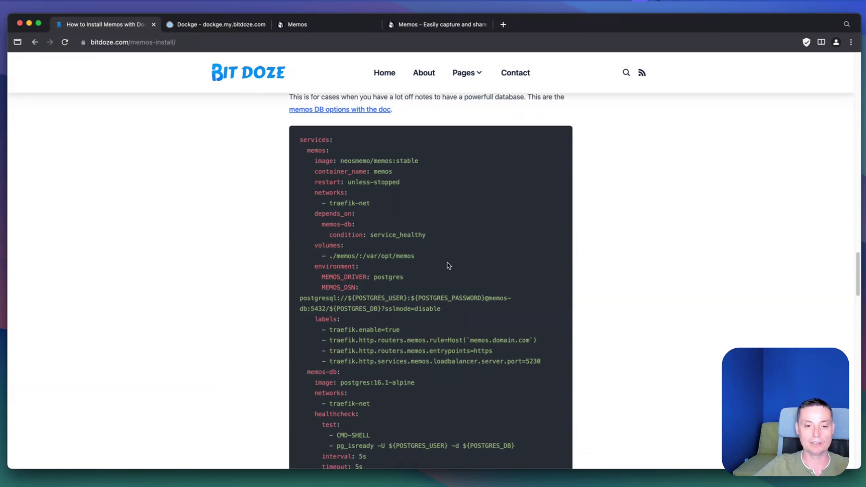
{"action": "scroll", "coordinate": [448, 265], "scroll_direction": "down", "scroll_amount": 1}
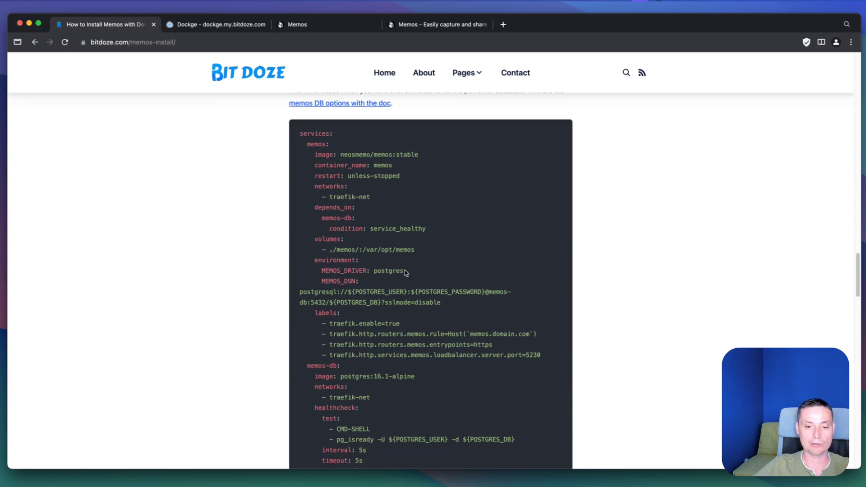
{"action": "left_click_drag", "start_coordinate": [405, 273], "coordinate": [361, 260]}
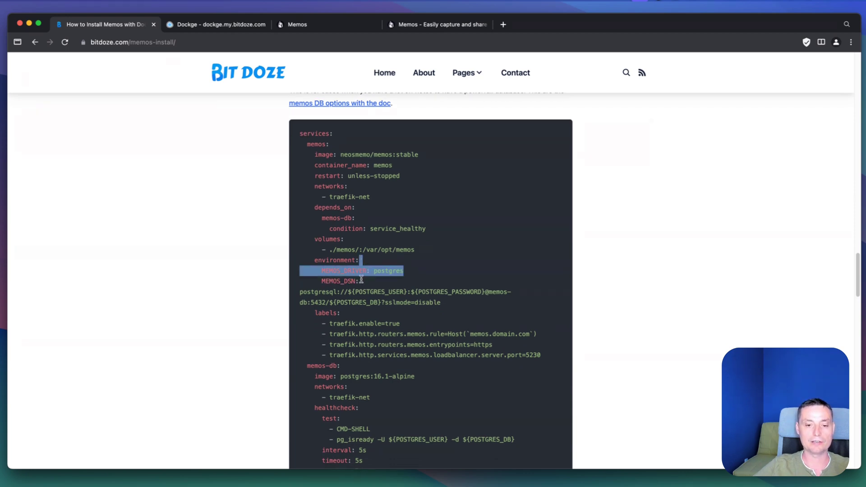
{"action": "left_click", "coordinate": [361, 280]}
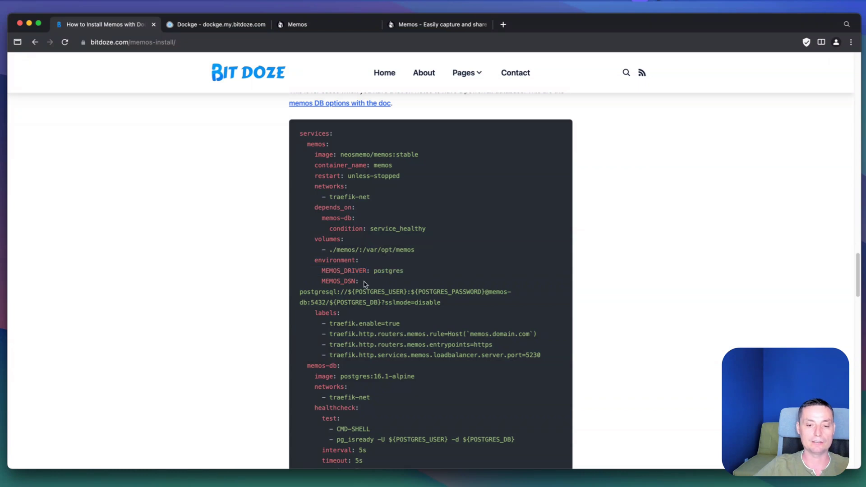
Drag-select the entire PostgreSQL compose block from services: to external: true
{"action": "scroll", "coordinate": [366, 285], "scroll_direction": "down", "scroll_amount": 1}
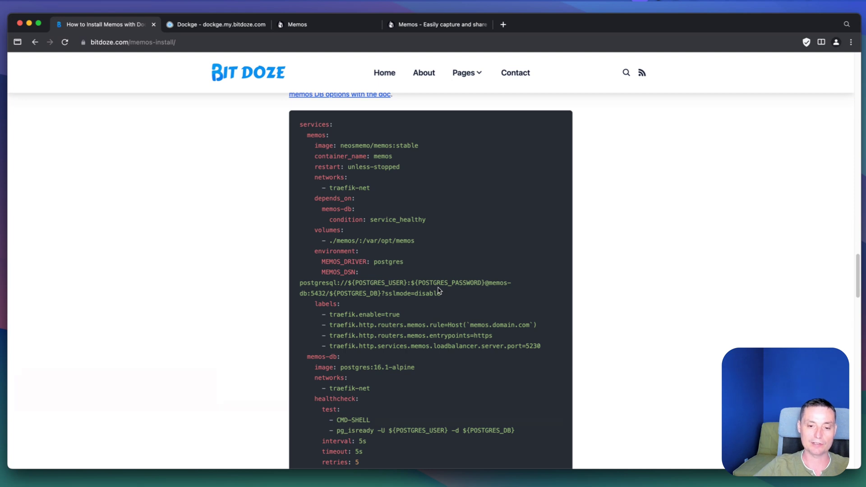
{"action": "scroll", "coordinate": [438, 291], "scroll_direction": "down", "scroll_amount": 3}
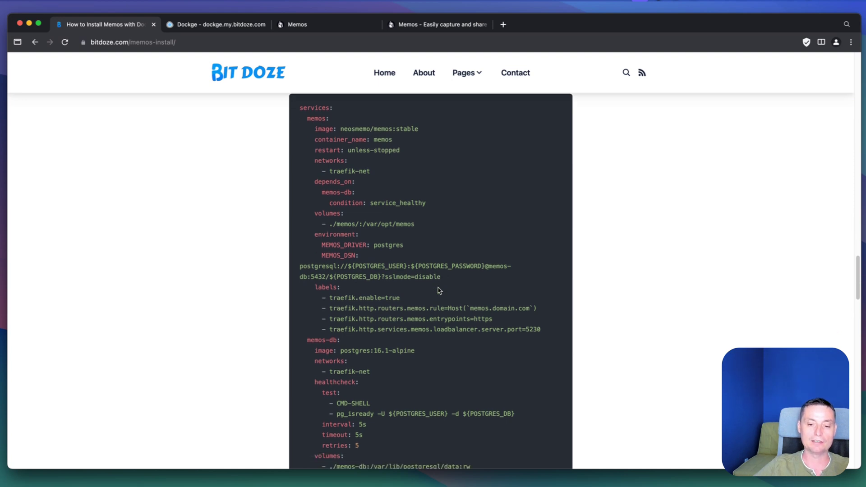
{"action": "scroll", "coordinate": [383, 268], "scroll_direction": "down", "scroll_amount": 2}
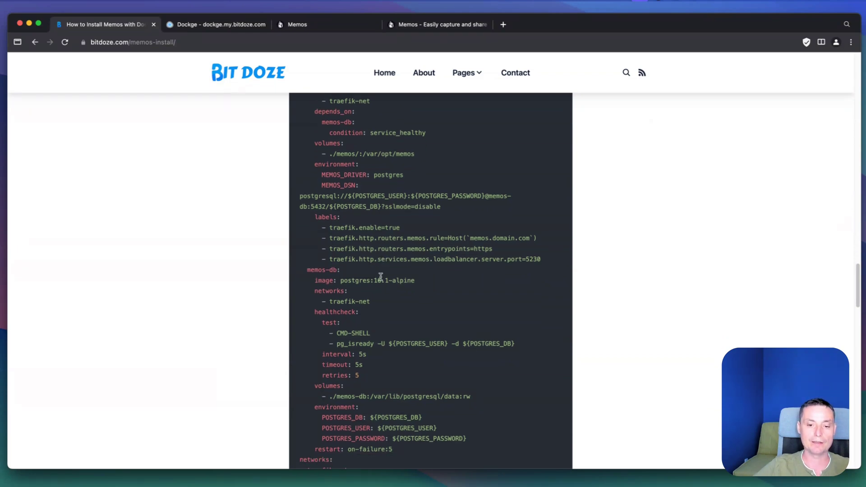
{"action": "scroll", "coordinate": [381, 277], "scroll_direction": "down", "scroll_amount": 2}
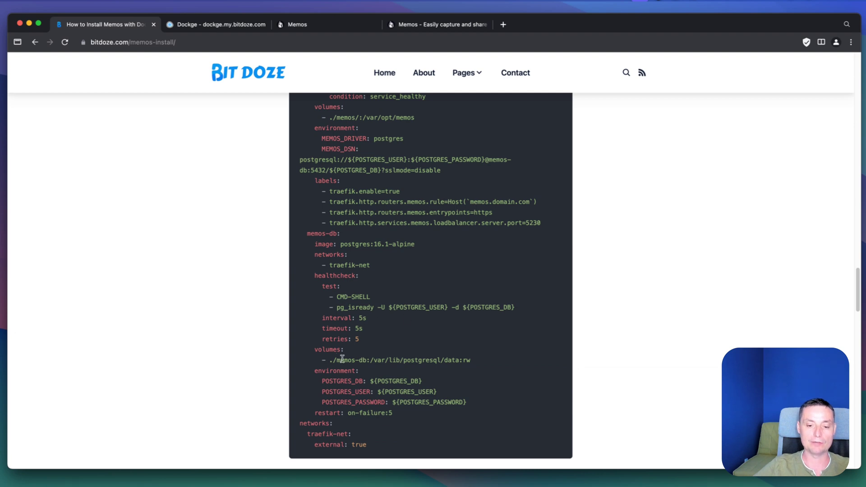
{"action": "scroll", "coordinate": [419, 313], "scroll_direction": "down", "scroll_amount": 1}
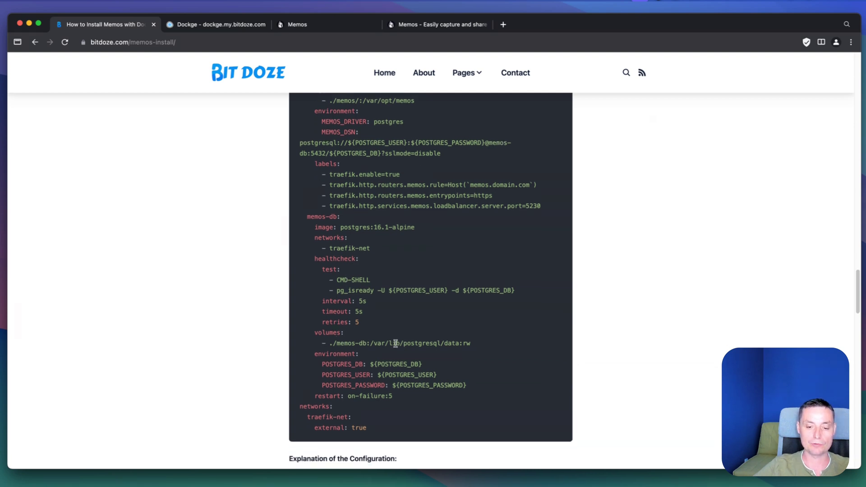
{"action": "scroll", "coordinate": [394, 344], "scroll_direction": "down", "scroll_amount": 2}
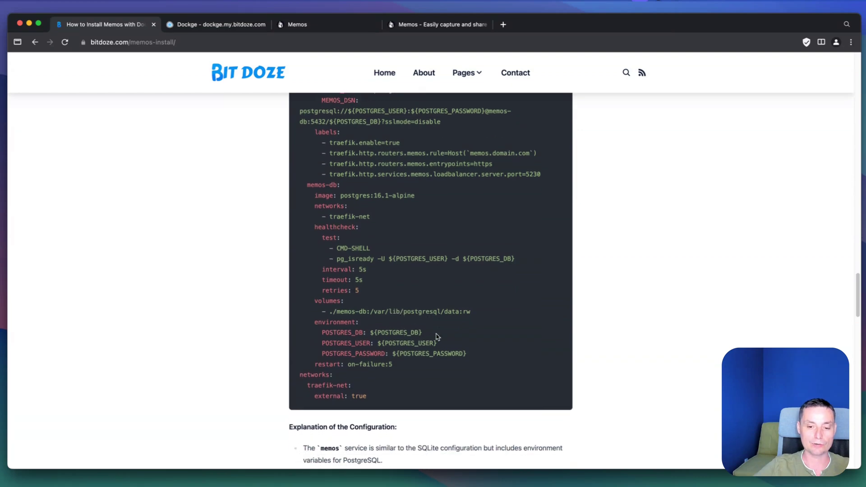
{"action": "scroll", "coordinate": [437, 336], "scroll_direction": "down", "scroll_amount": 1}
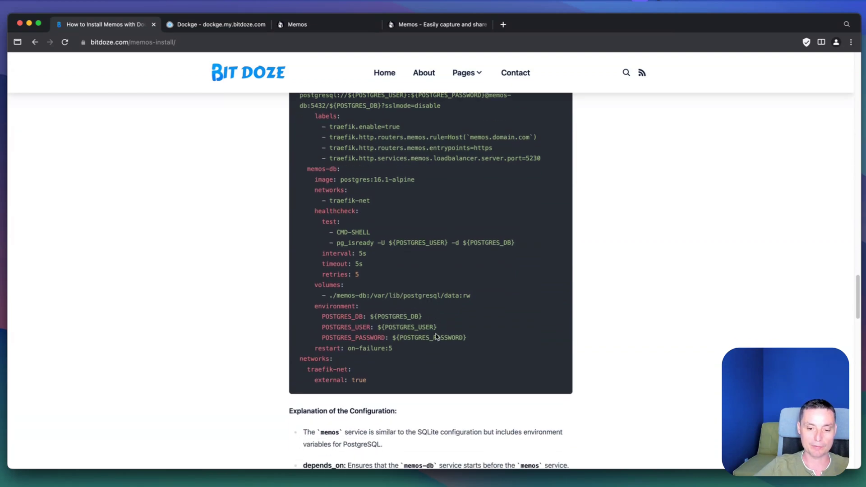
{"action": "left_click_drag", "start_coordinate": [373, 375], "coordinate": [297, 171]}
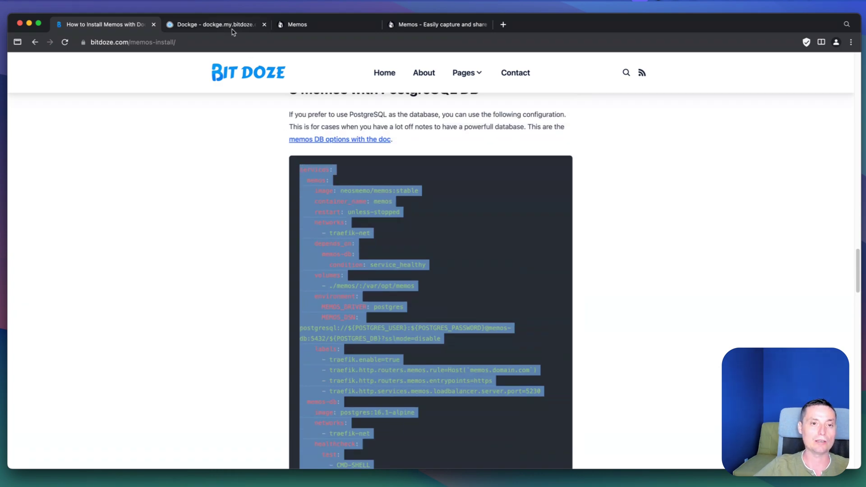
Delete the existing memos stack in Dockge
{"action": "left_click", "coordinate": [230, 27]}
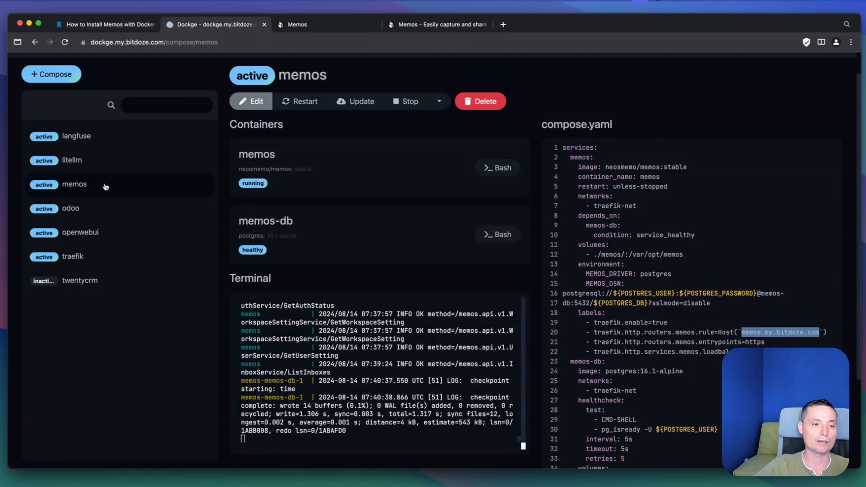
{"action": "left_click", "coordinate": [103, 184]}
{"action": "left_click", "coordinate": [481, 101]}
{"action": "left_click", "coordinate": [523, 131]}
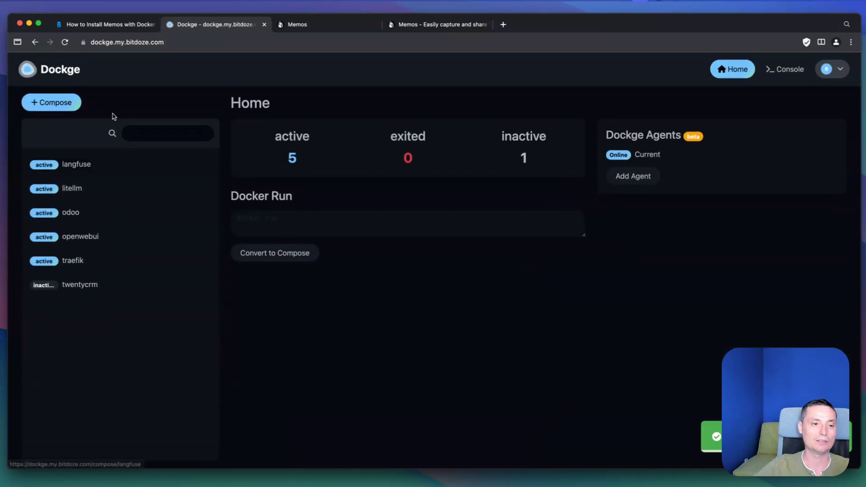
Create a new stack named 'Memos' with the copied Memos compose configuration pasted in
{"action": "left_click", "coordinate": [53, 108]}
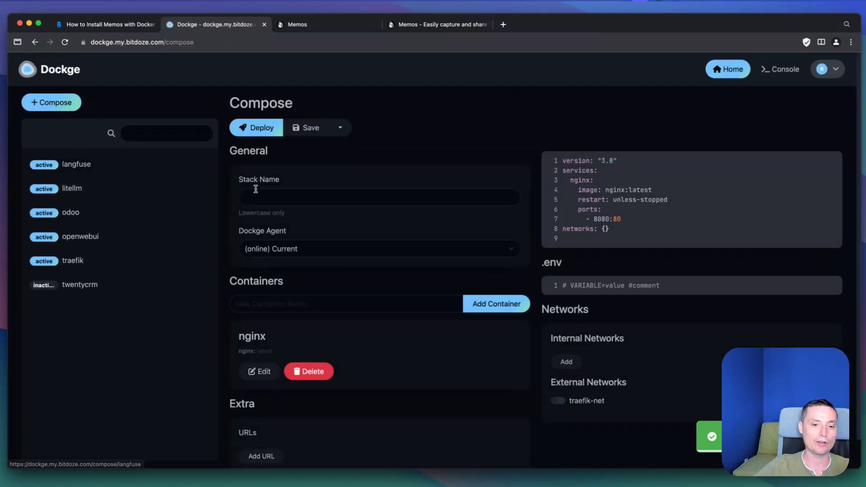
{"action": "left_click", "coordinate": [259, 191]}
{"action": "type", "text": "Memos"}
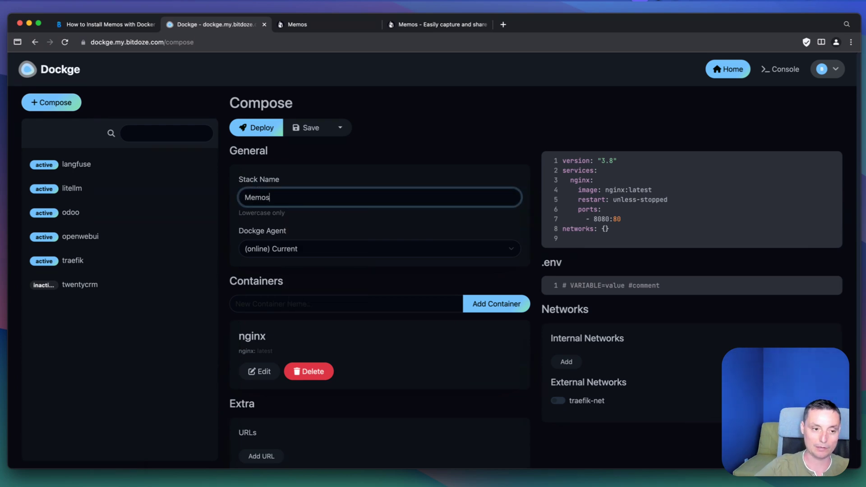
{"action": "left_click_drag", "start_coordinate": [624, 231], "coordinate": [545, 154]}
{"action": "key", "text": "super+v"}
{"action": "scroll", "coordinate": [678, 199], "scroll_direction": "up", "scroll_amount": 5}
{"action": "scroll", "coordinate": [678, 199], "scroll_direction": "down", "scroll_amount": 1}
{"action": "scroll", "coordinate": [679, 198], "scroll_direction": "down", "scroll_amount": 4}
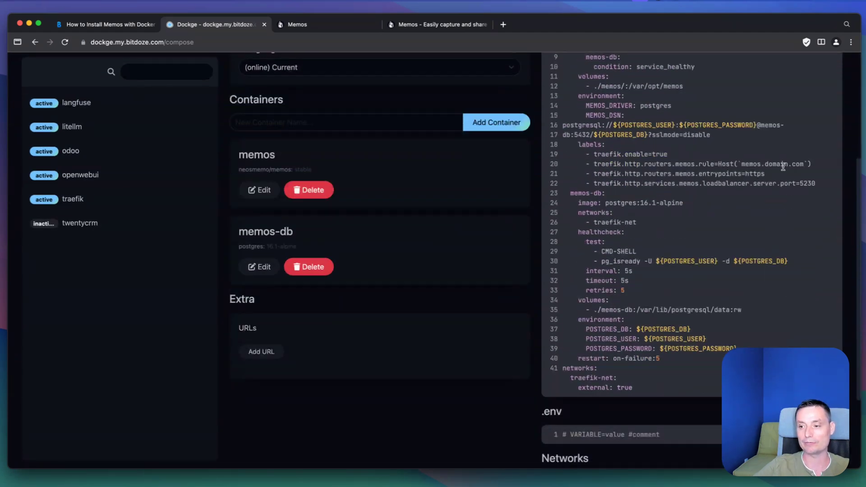
Replace 'domain' with my.bitdoze so the Host rule reads memos.my.bitdoze.com
{"action": "double_click", "coordinate": [772, 165]}
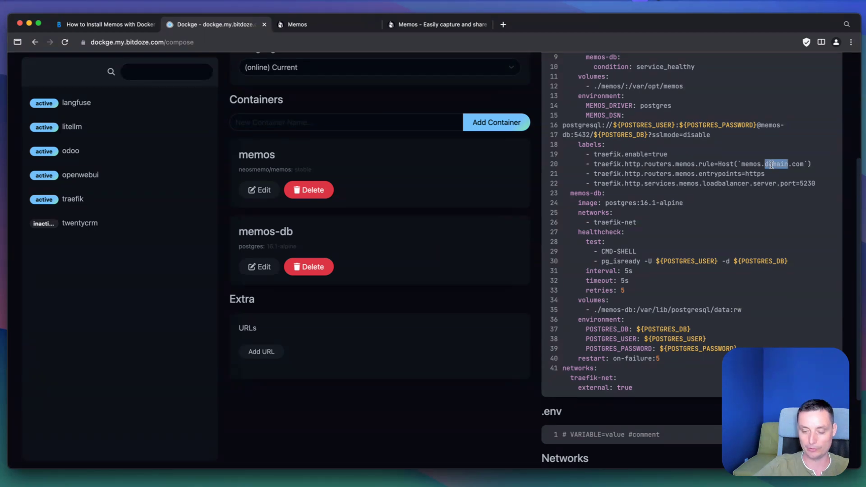
{"action": "type", "text": "my"}
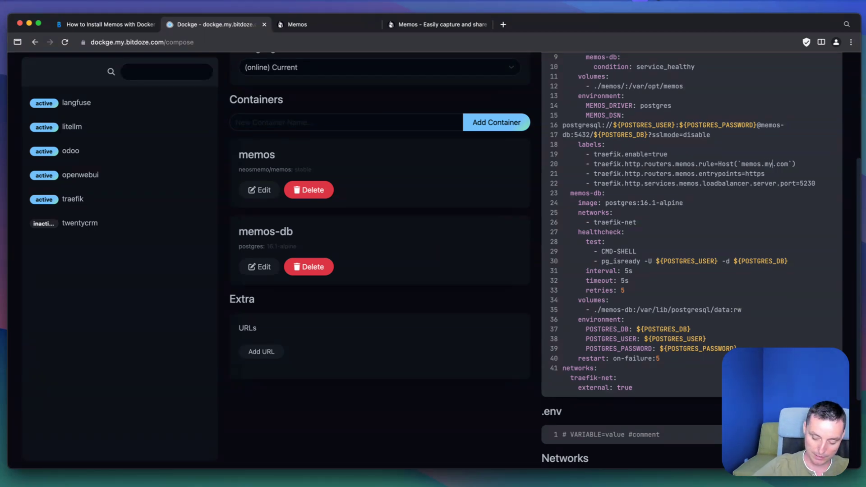
{"action": "type", "text": ".bitdoze"}
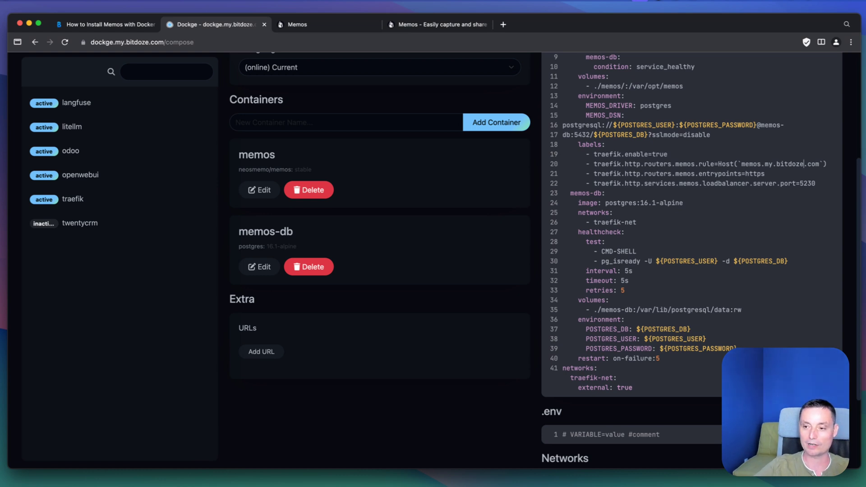
{"action": "scroll", "coordinate": [748, 171], "scroll_direction": "down", "scroll_amount": 1}
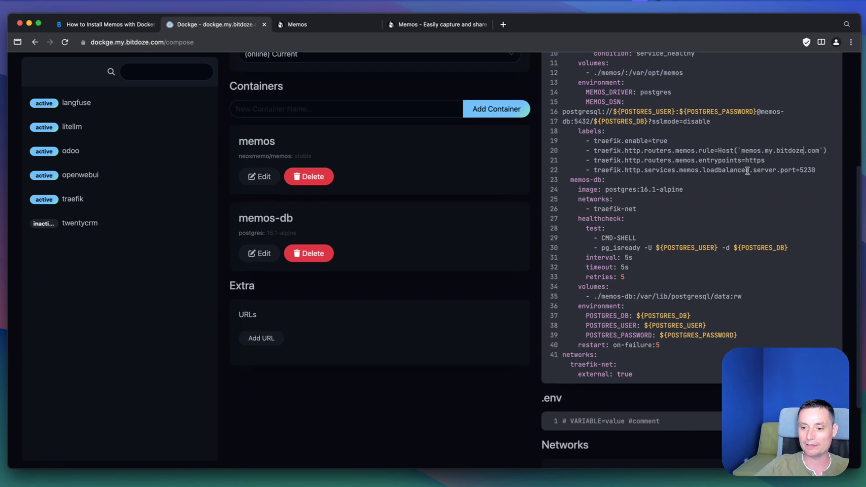
{"action": "scroll", "coordinate": [748, 171], "scroll_direction": "down", "scroll_amount": 1}
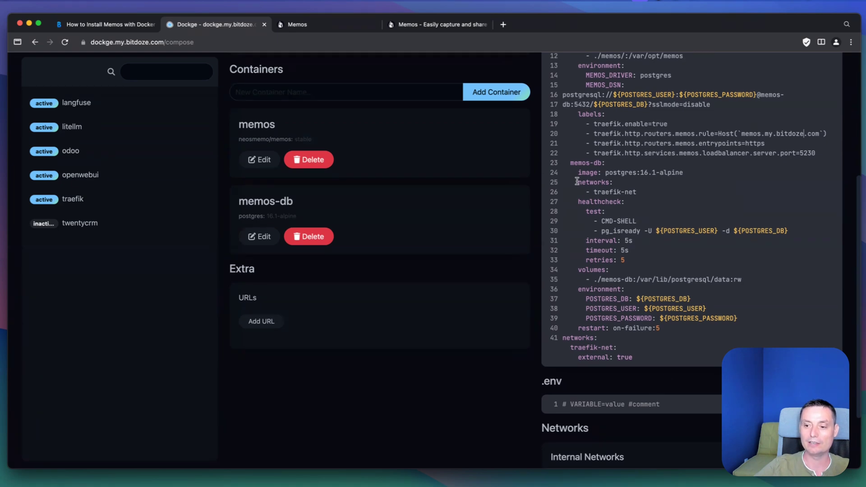
Copy the three POSTGRES lines from the article's .env example, then return to Dockge
{"action": "left_click", "coordinate": [109, 24]}
{"action": "scroll", "coordinate": [373, 174], "scroll_direction": "down", "scroll_amount": 10}
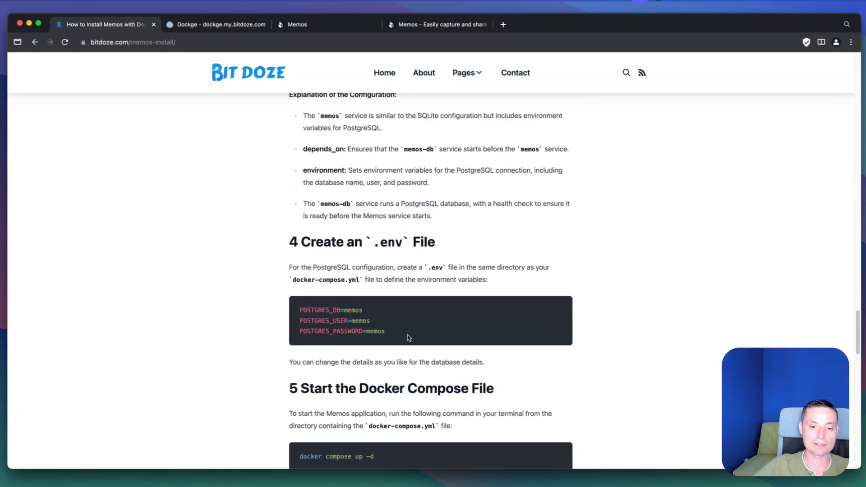
{"action": "left_click_drag", "start_coordinate": [391, 334], "coordinate": [292, 315]}
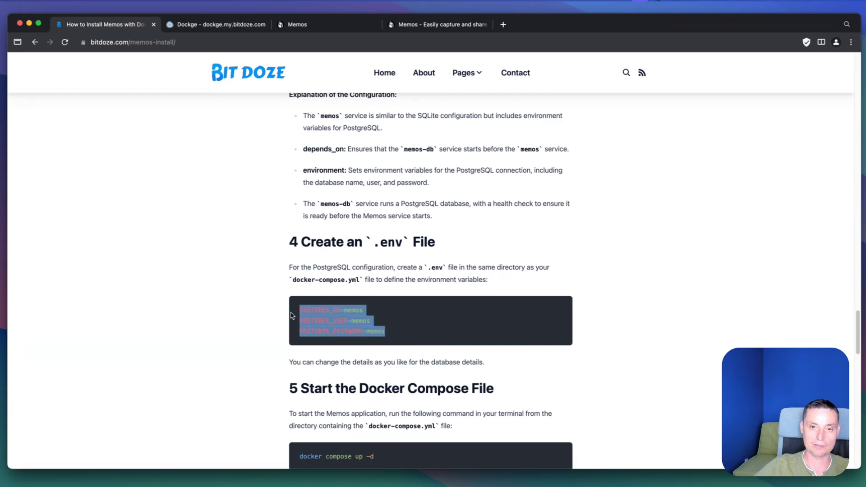
{"action": "left_click", "coordinate": [225, 28]}
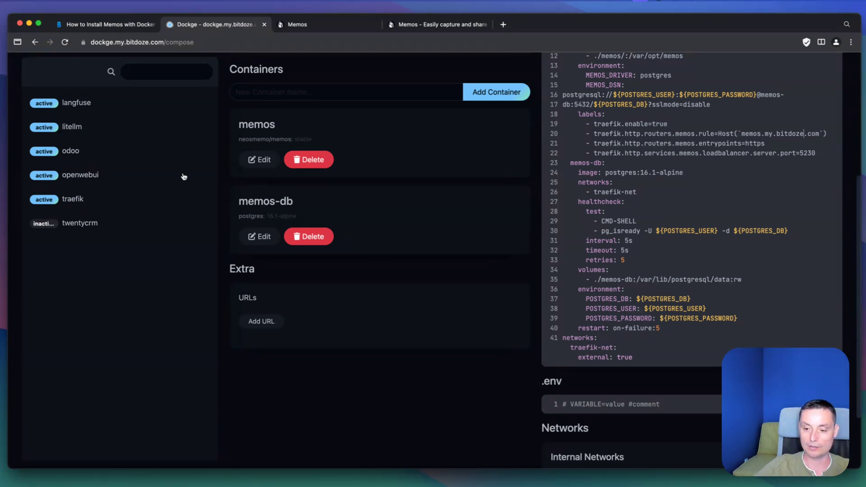
Paste the POSTGRES settings into the stack's .env, save, and start the memos stack
{"action": "triple_click", "coordinate": [614, 405]}
{"action": "key", "text": "super+v"}
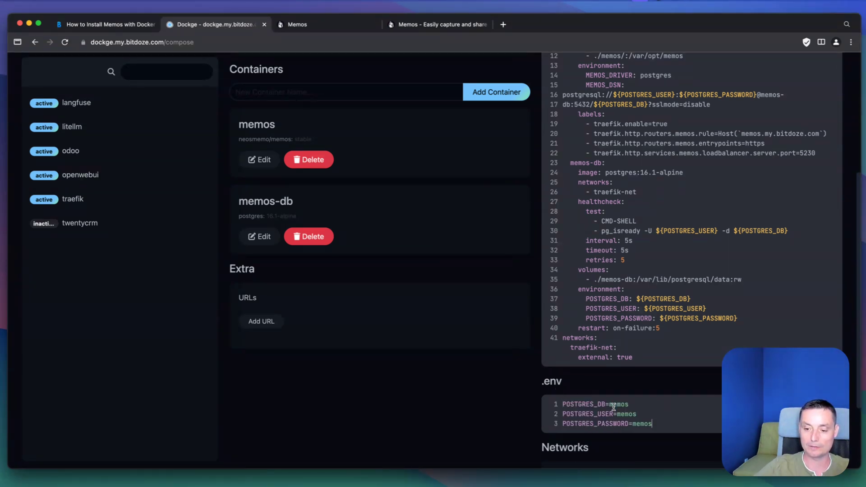
{"action": "scroll", "coordinate": [434, 147], "scroll_direction": "up", "scroll_amount": 5}
{"action": "left_click", "coordinate": [305, 65]}
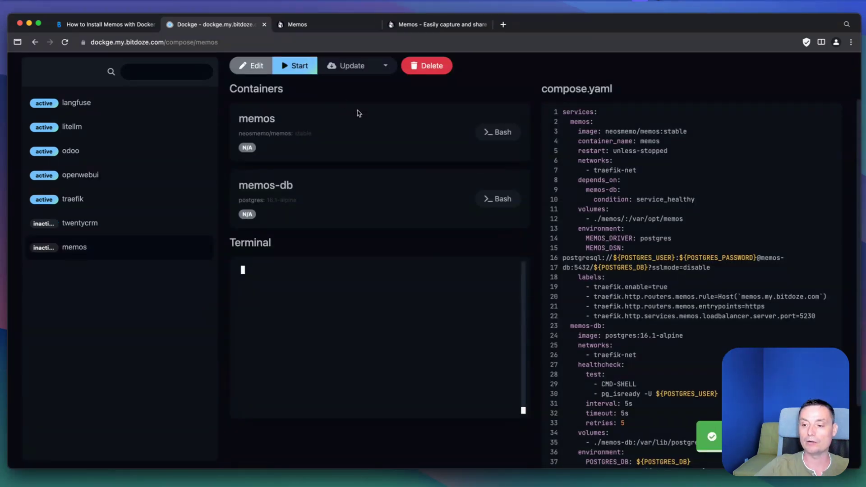
{"action": "scroll", "coordinate": [357, 113], "scroll_direction": "up", "scroll_amount": 2}
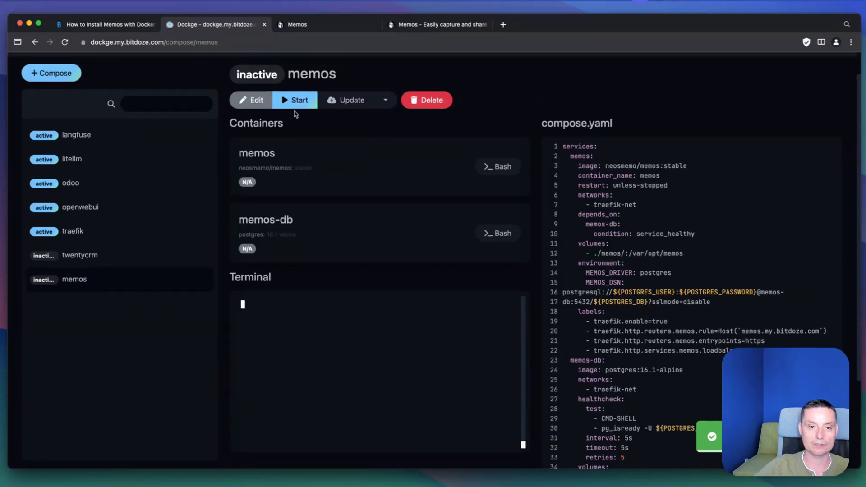
{"action": "left_click", "coordinate": [297, 101]}
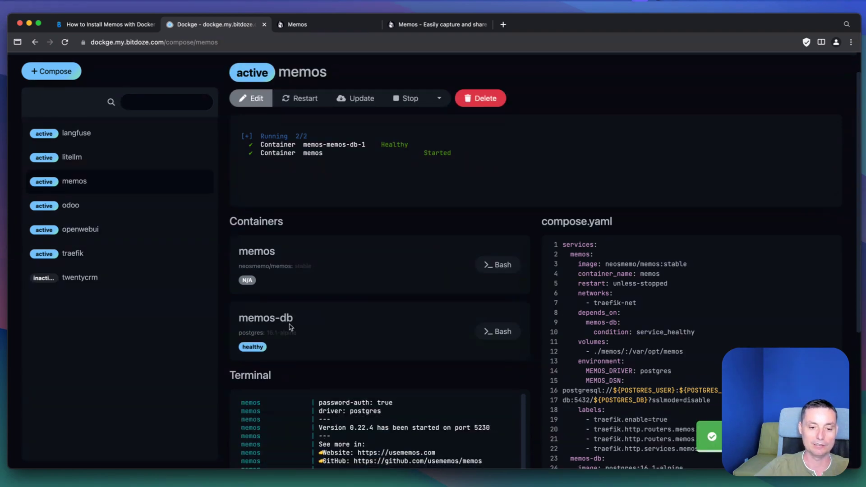
Select the memos.my.bitdoze.com domain in the compose Host rule
{"action": "scroll", "coordinate": [255, 311], "scroll_direction": "down", "scroll_amount": 1}
{"action": "scroll", "coordinate": [255, 311], "scroll_direction": "down", "scroll_amount": 2}
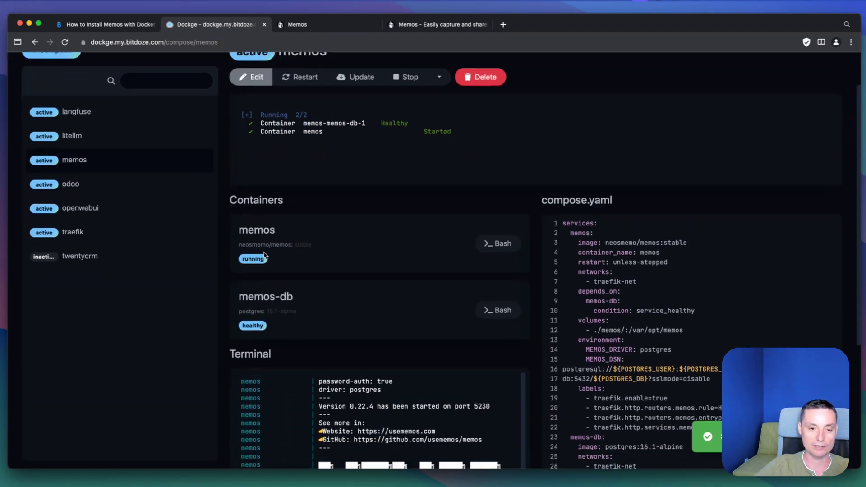
{"action": "scroll", "coordinate": [267, 240], "scroll_direction": "down", "scroll_amount": 5}
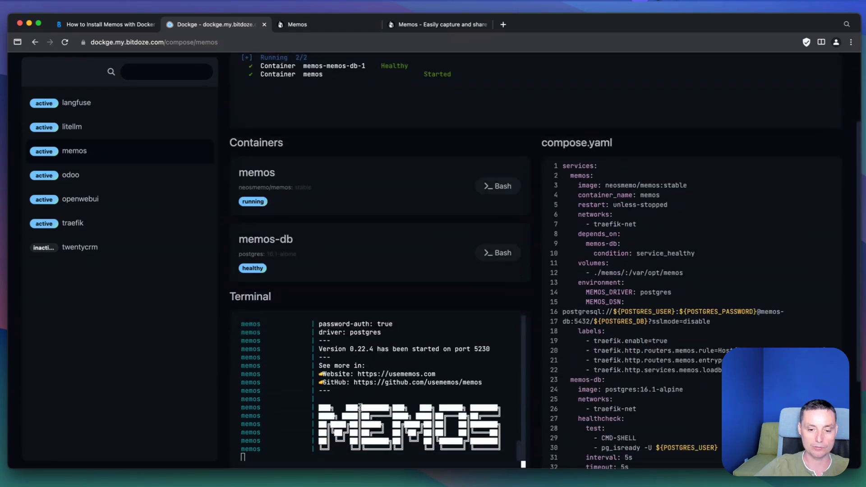
{"action": "scroll", "coordinate": [456, 367], "scroll_direction": "down", "scroll_amount": 8}
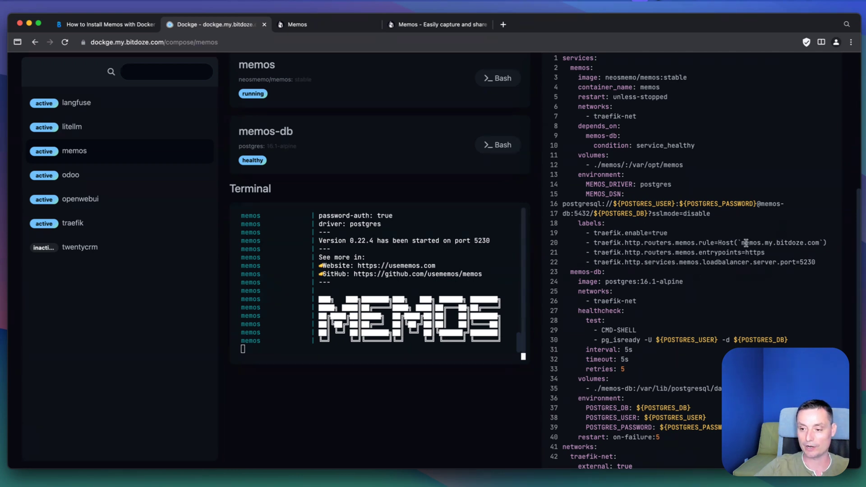
{"action": "left_click_drag", "start_coordinate": [742, 244], "coordinate": [821, 244]}
{"action": "key", "text": "super+c"}
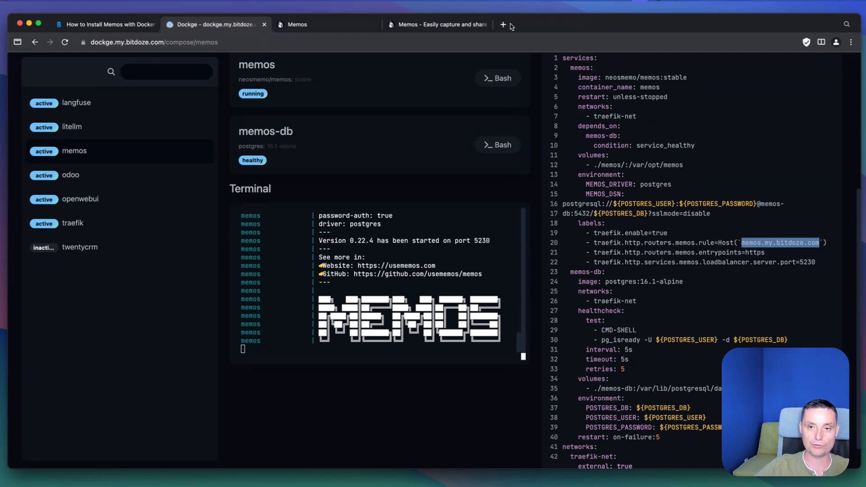
Load memos.my.bitdoze.com in a new browser tab
{"action": "left_click", "coordinate": [504, 25]}
{"action": "key", "text": "super+v"}
{"action": "key", "text": "Return"}
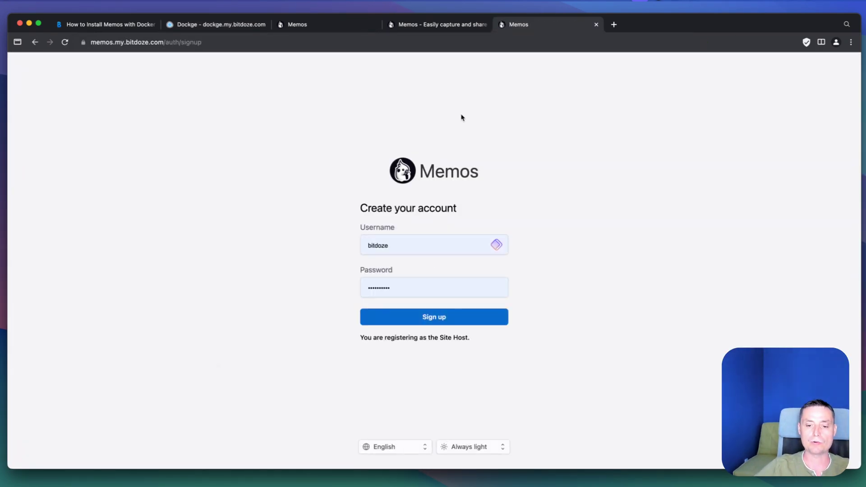
Set the signup page theme to Always dark
{"action": "left_click", "coordinate": [396, 446]}
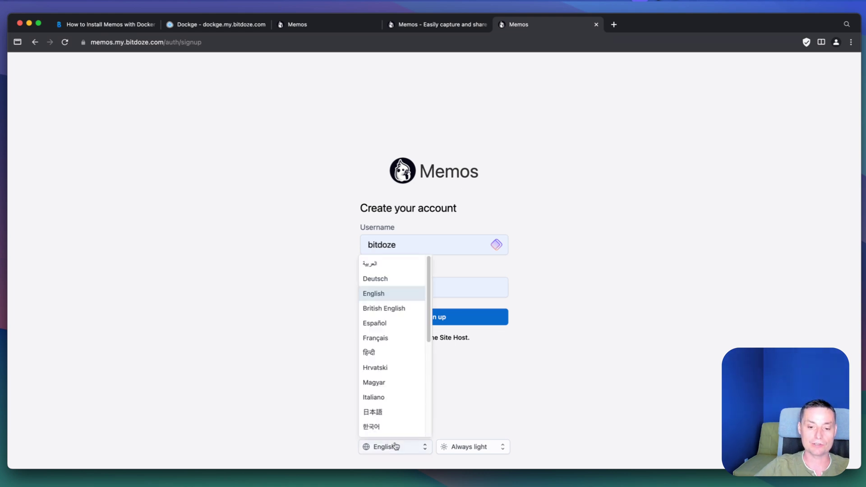
{"action": "scroll", "coordinate": [407, 306], "scroll_direction": "down", "scroll_amount": 5}
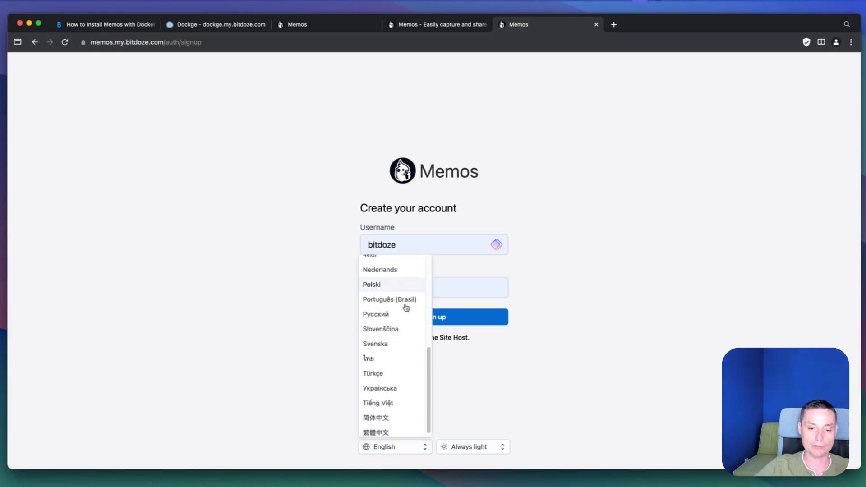
{"action": "left_click", "coordinate": [489, 453]}
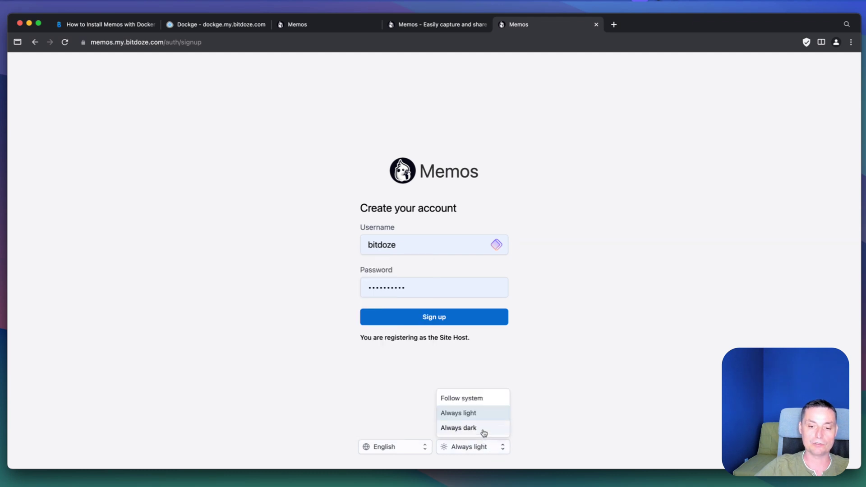
{"action": "left_click", "coordinate": [484, 431]}
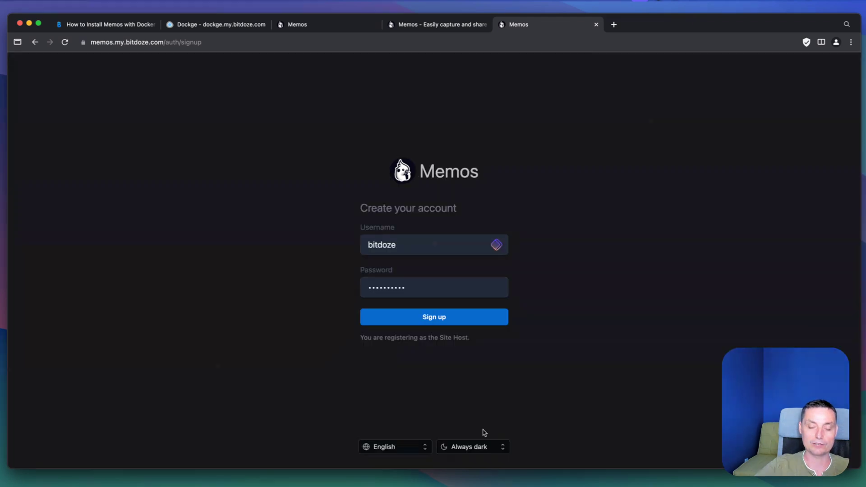
Sign up the admin account with the autofilled username and password
{"action": "left_click", "coordinate": [415, 245]}
{"action": "left_click", "coordinate": [379, 292]}
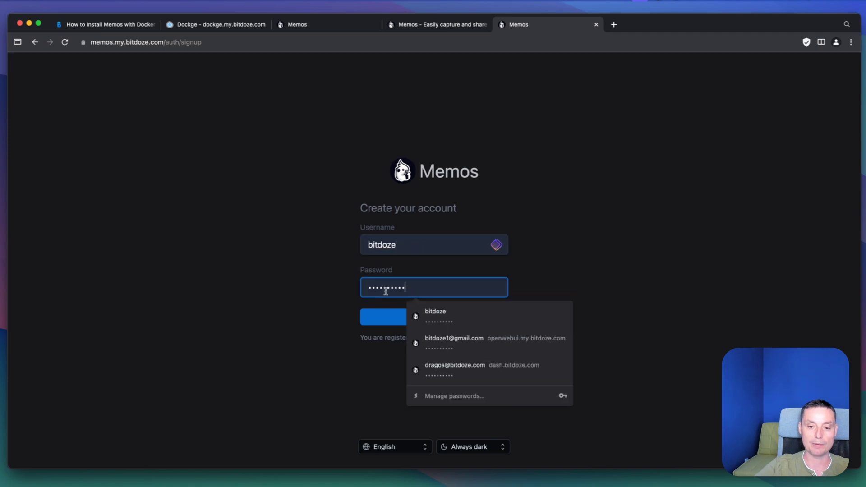
{"action": "left_click", "coordinate": [383, 319]}
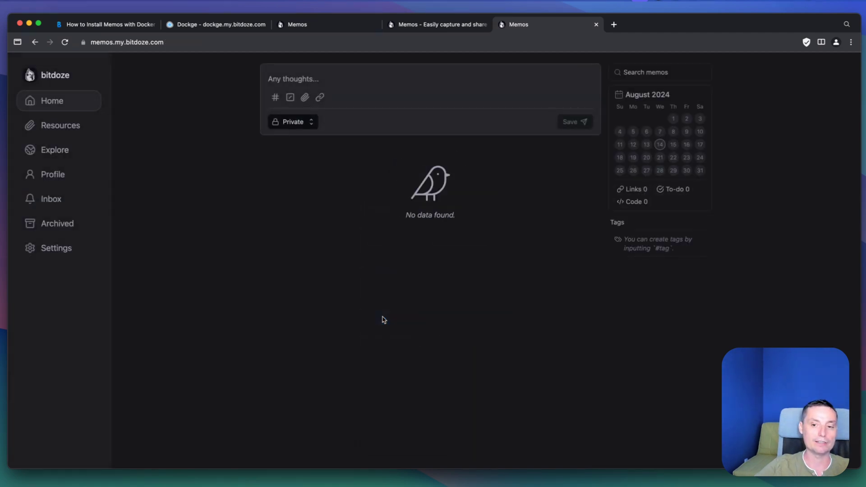
{"action": "left_click", "coordinate": [316, 78]}
{"action": "left_click", "coordinate": [311, 123]}
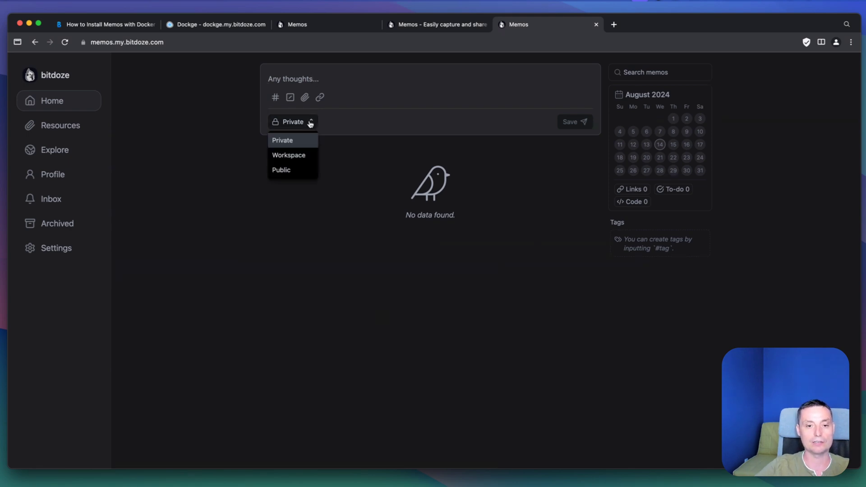
{"action": "left_click", "coordinate": [303, 86]}
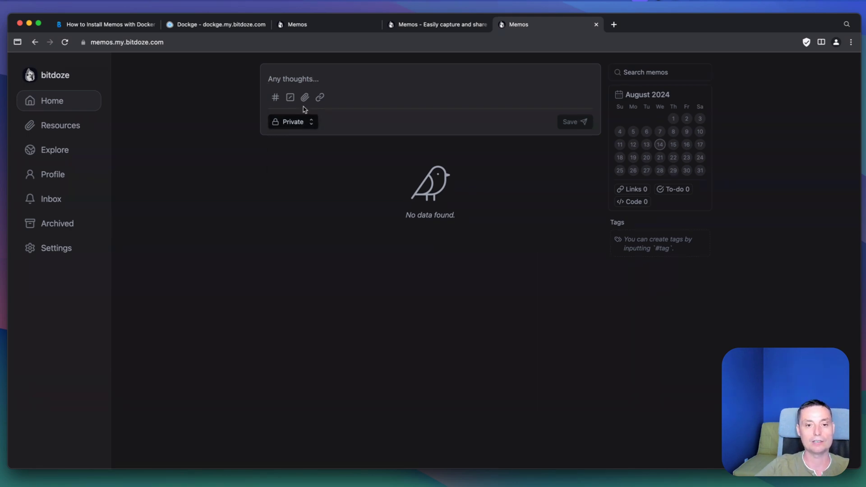
{"action": "left_click", "coordinate": [299, 79]}
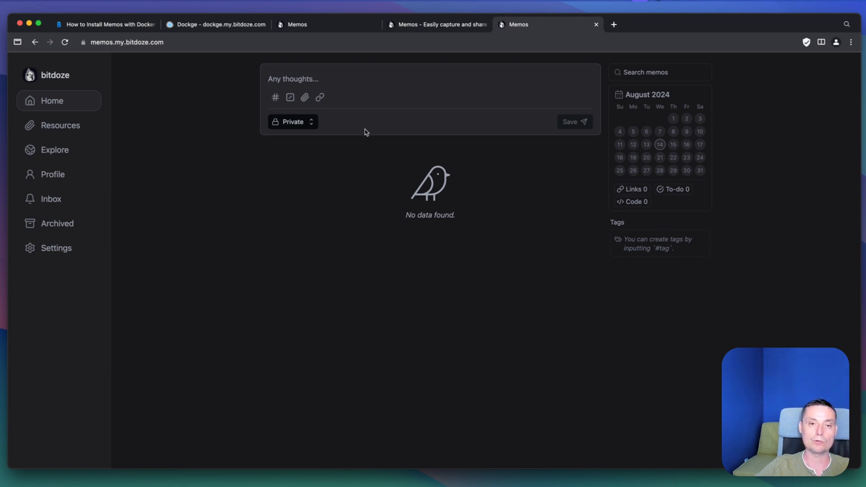